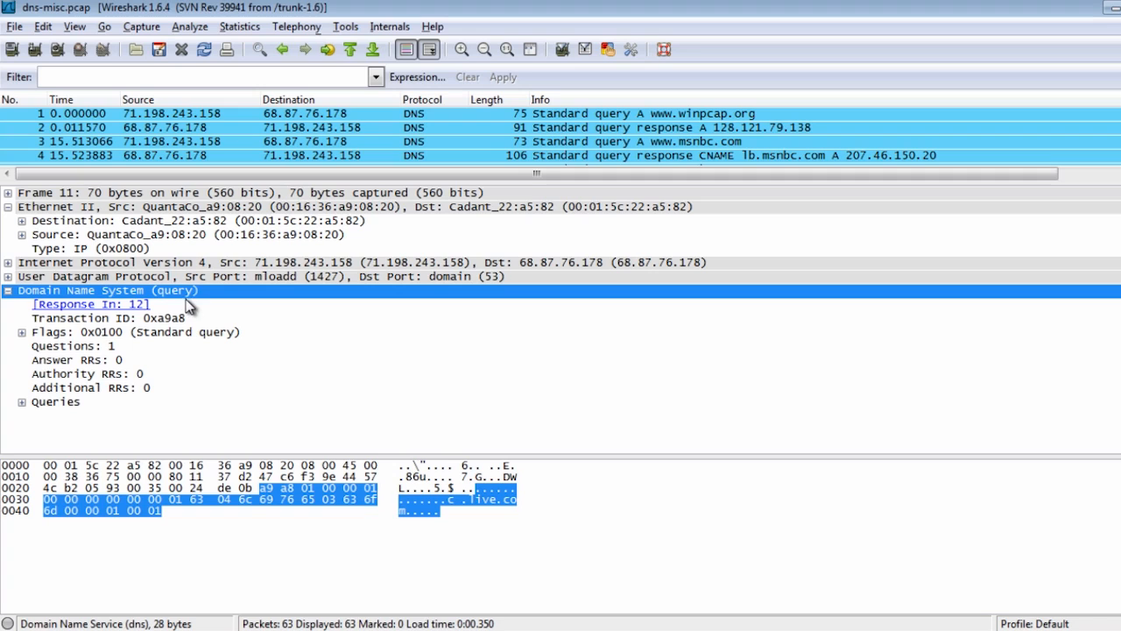
Apply the Domain Name System protocol of the selected packet as a display filter
right_click(88, 292)
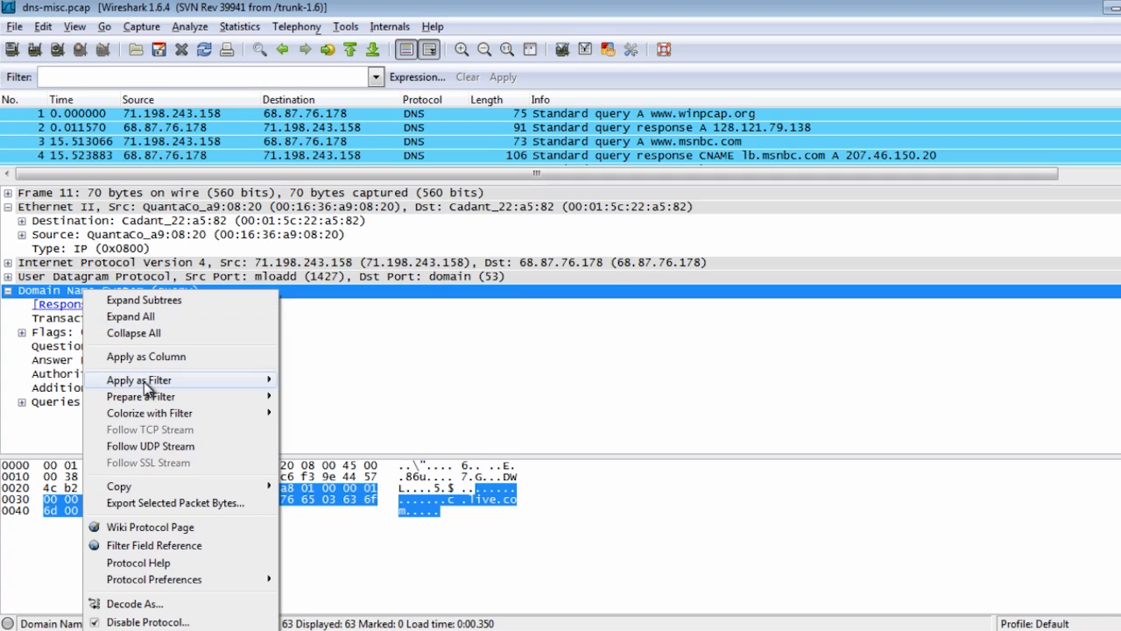
mouse_move(182, 382)
click(301, 380)
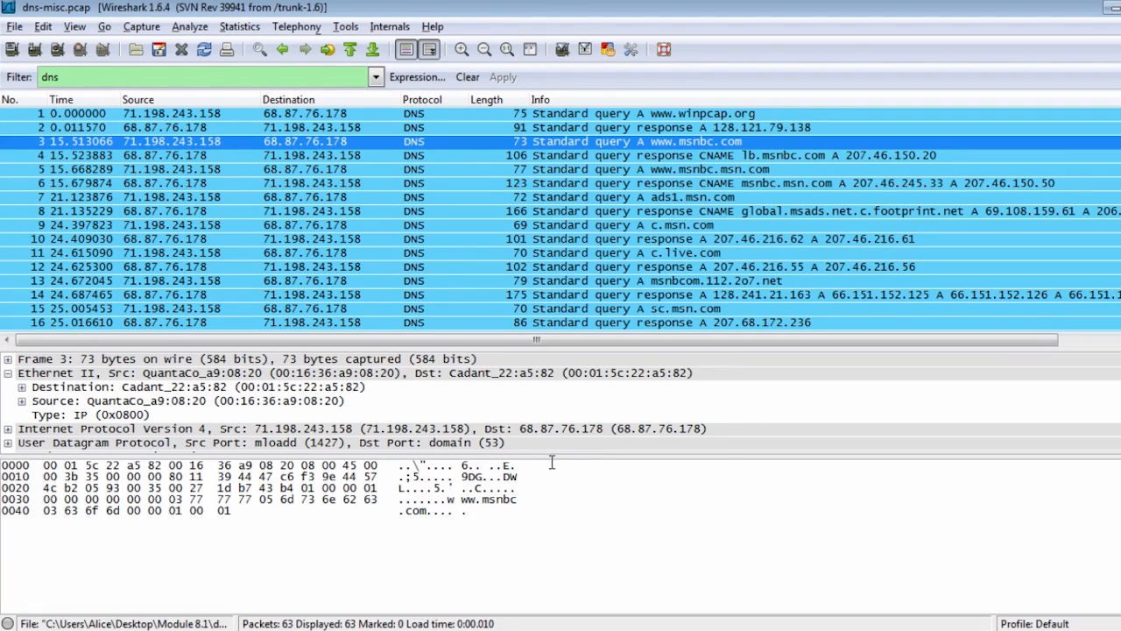
Collapse the Domain Name System section of packet 3 and expand its Internet Protocol Version 4 details
drag(553, 456, 569, 598)
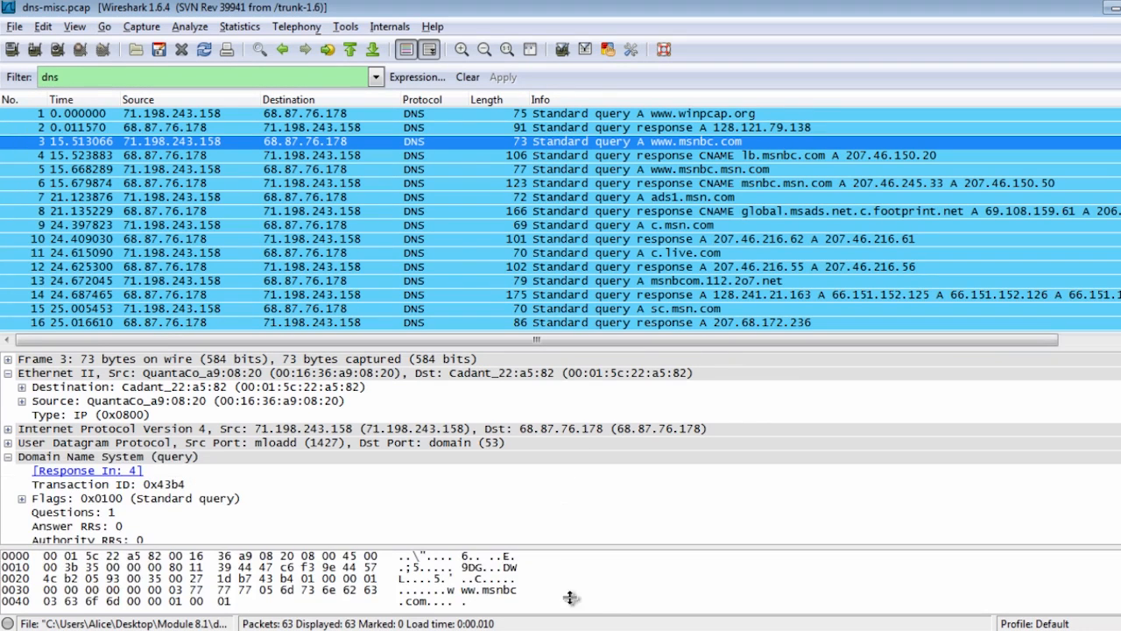
click(8, 456)
click(27, 431)
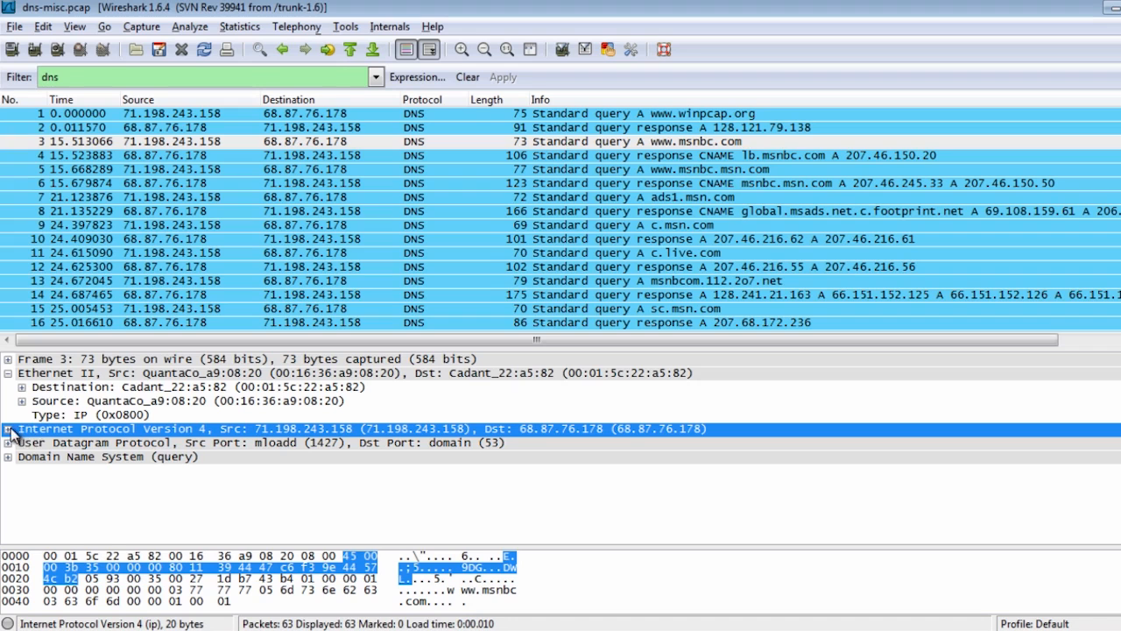
click(8, 429)
drag(242, 348, 255, 233)
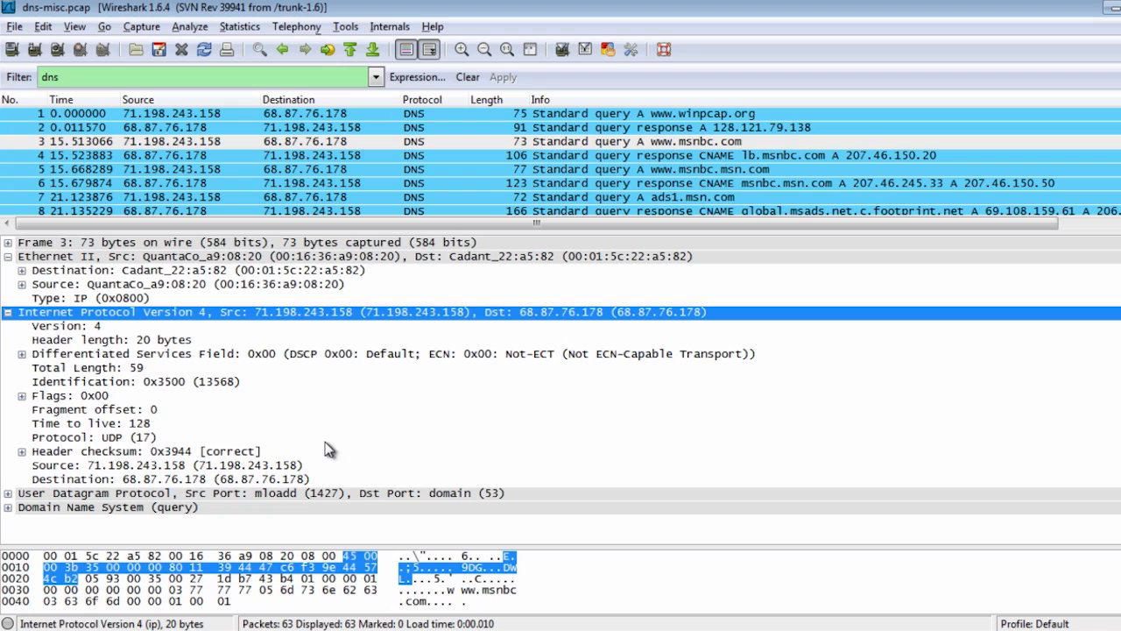
click(162, 472)
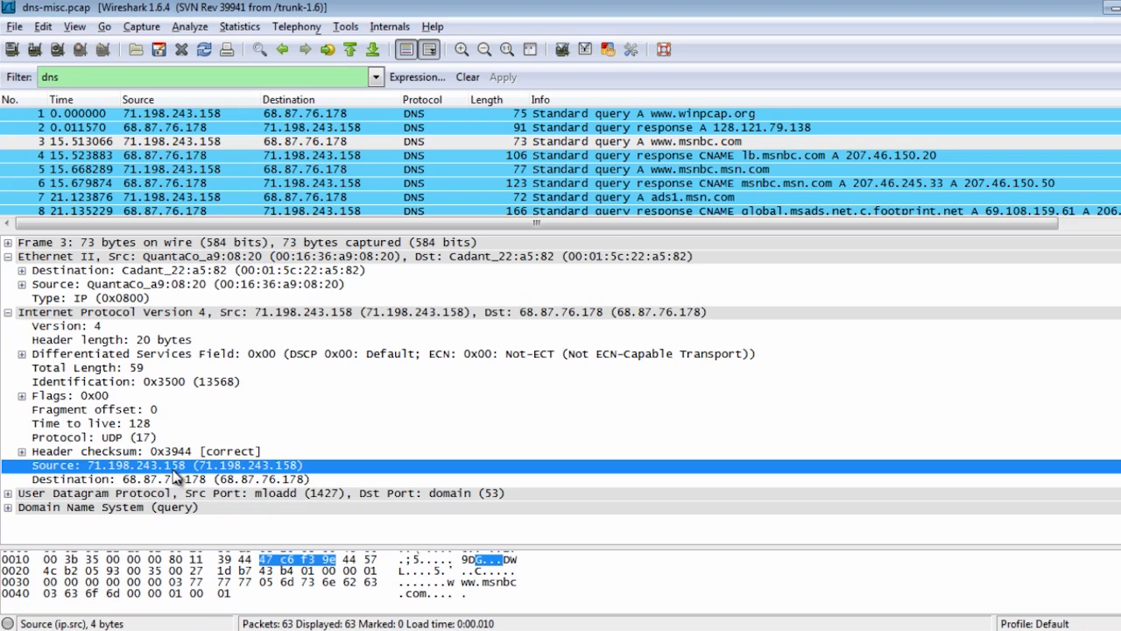
right_click(174, 471)
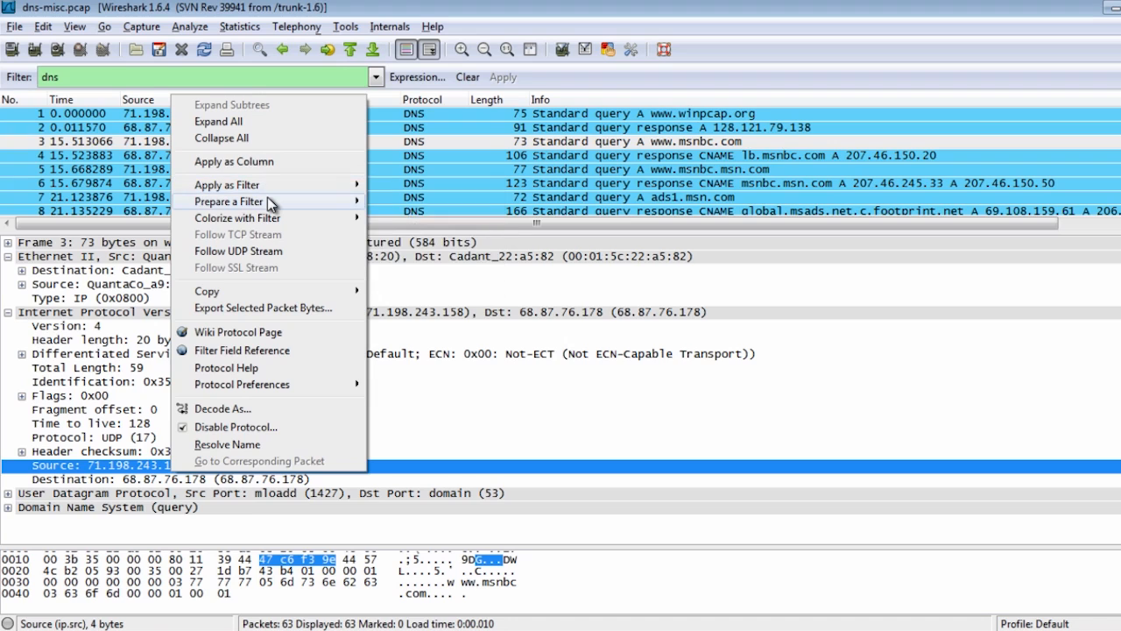
mouse_move(268, 198)
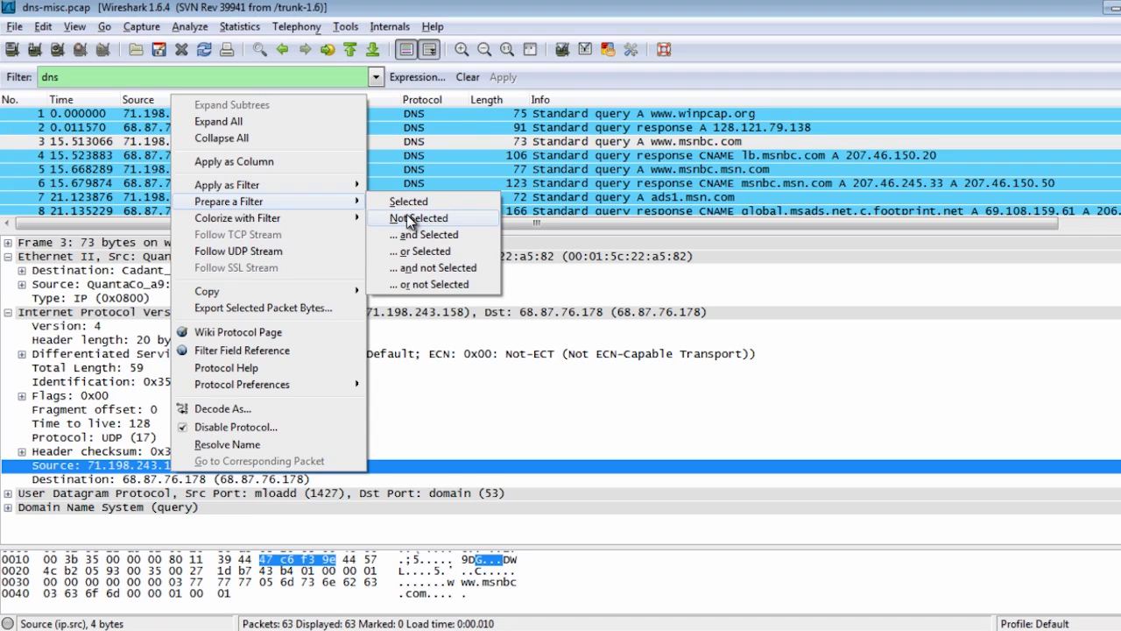
mouse_move(346, 186)
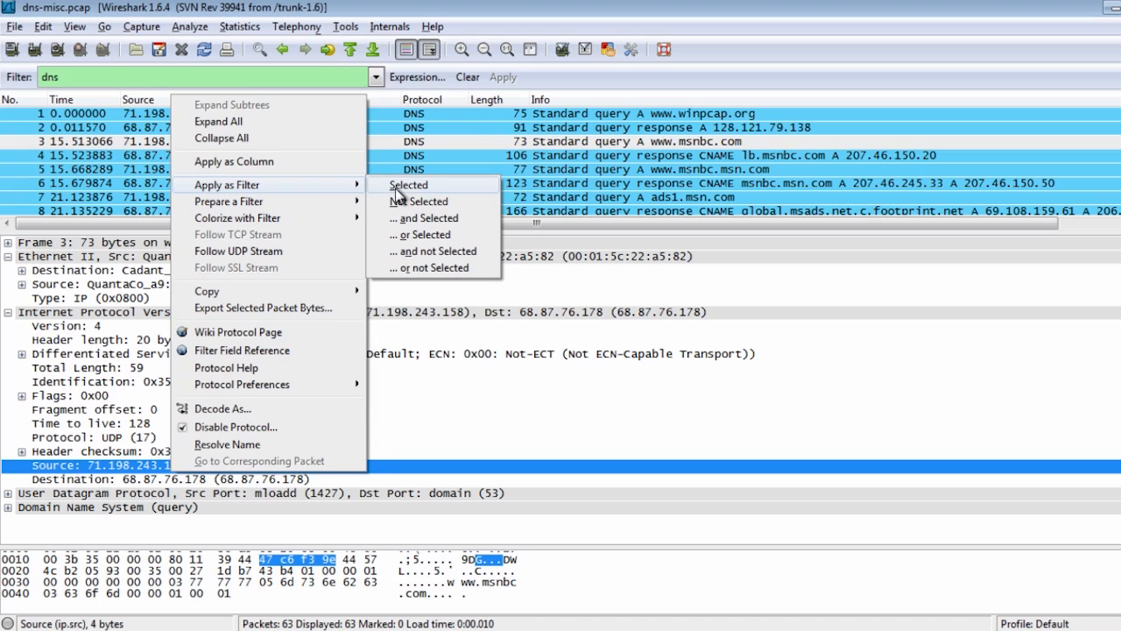
click(399, 193)
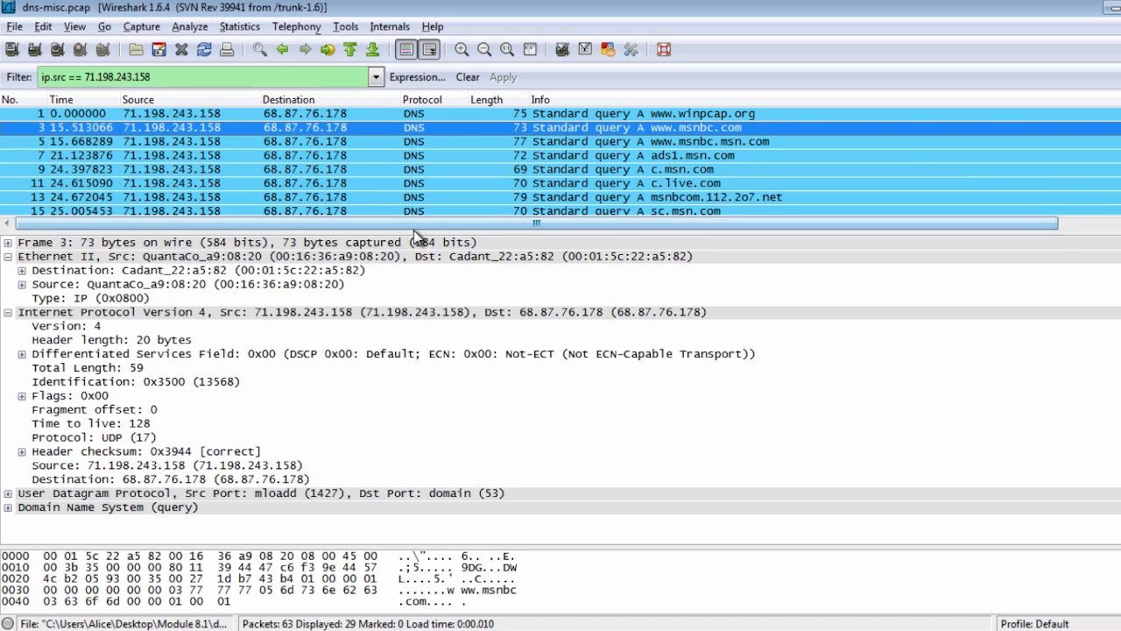
drag(416, 233, 416, 382)
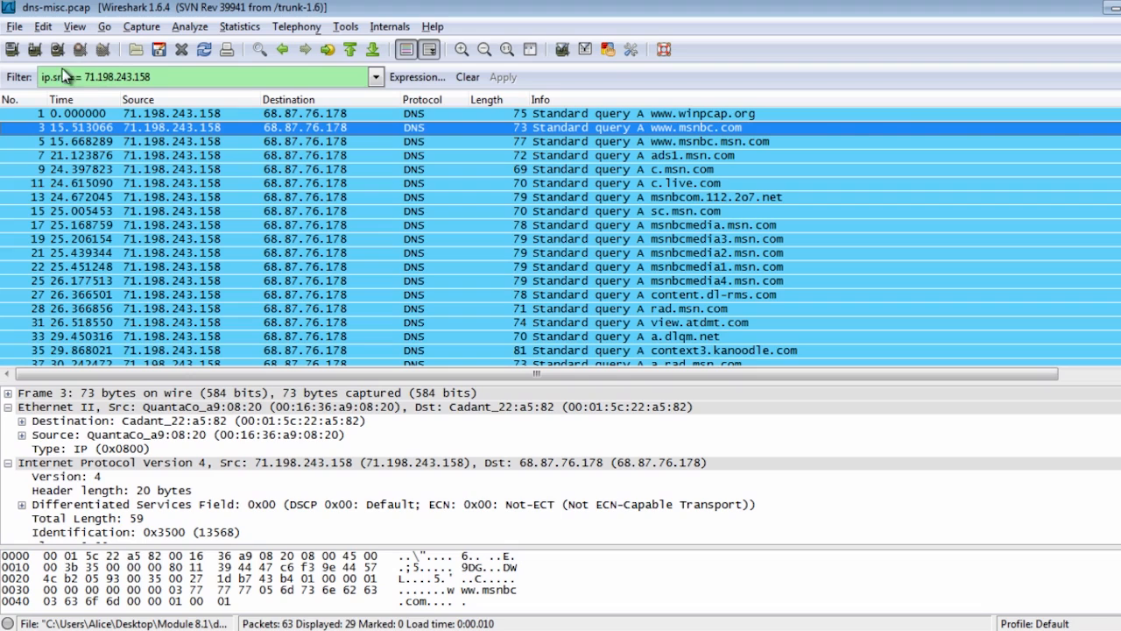
Examine the source filter expression and the host names queried in the filtered DNS packets
triple_click(162, 77)
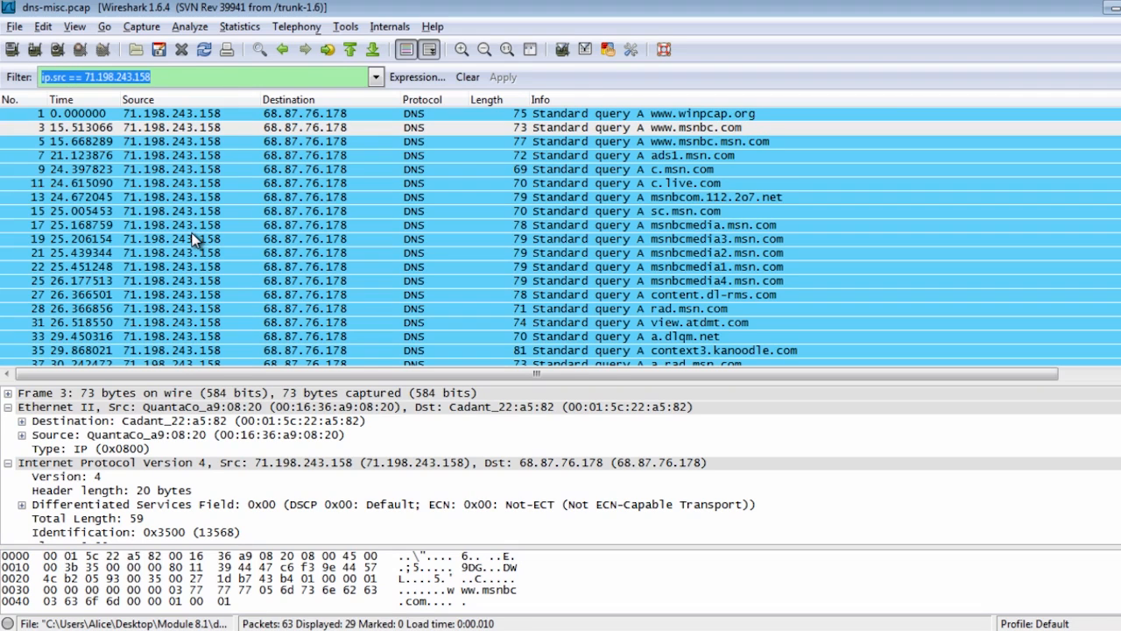
click(272, 79)
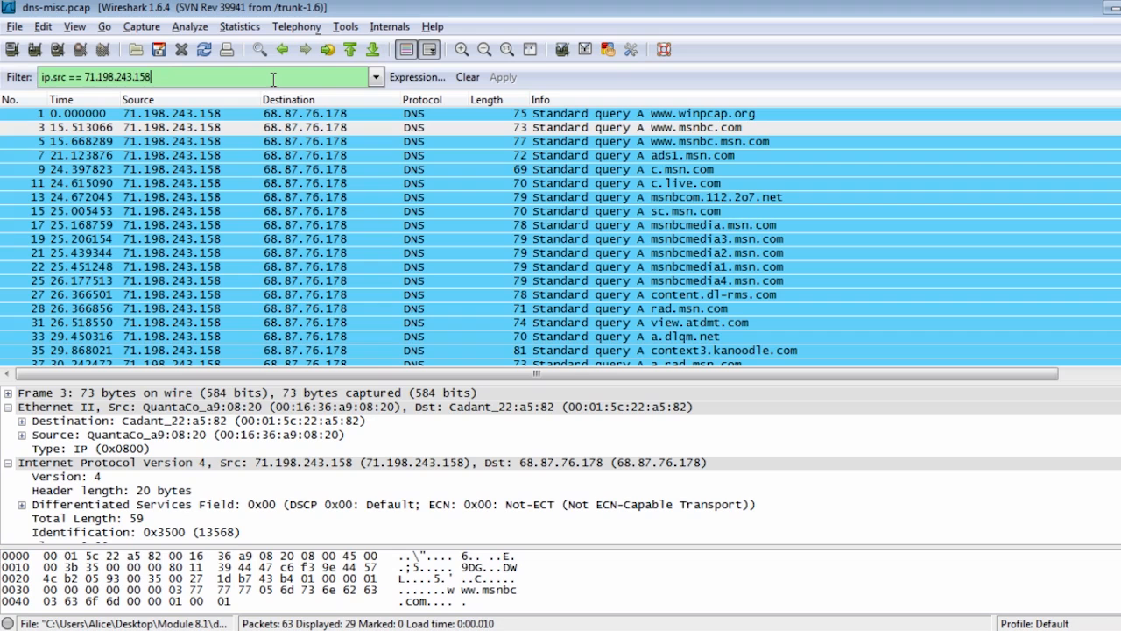
scroll(561, 236, down, 4)
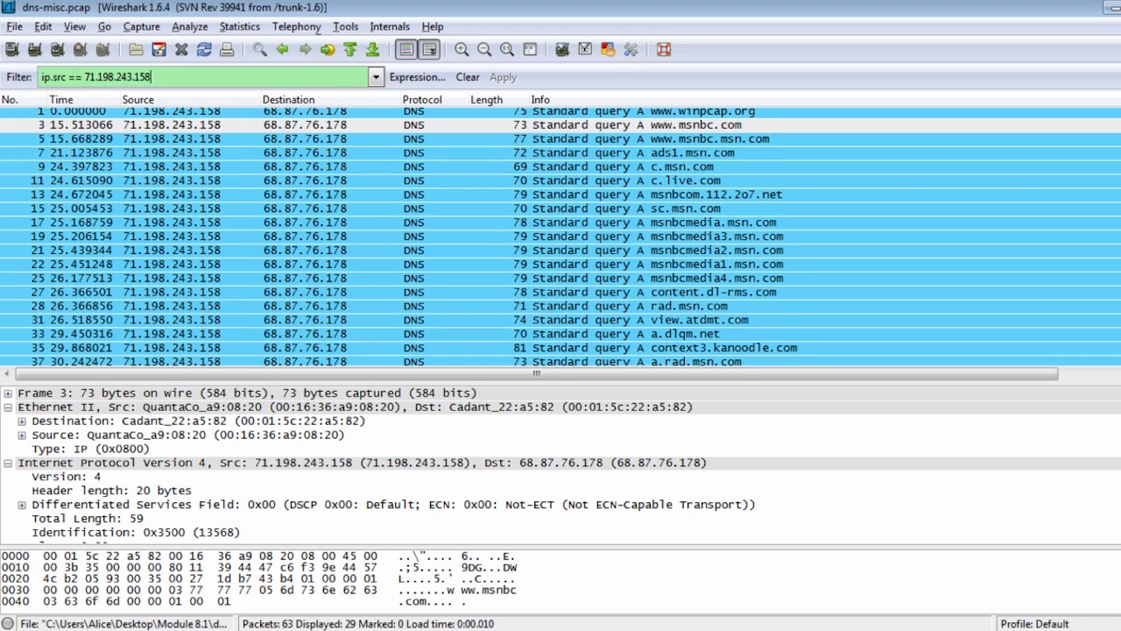
click(792, 357)
click(787, 343)
click(782, 315)
click(767, 261)
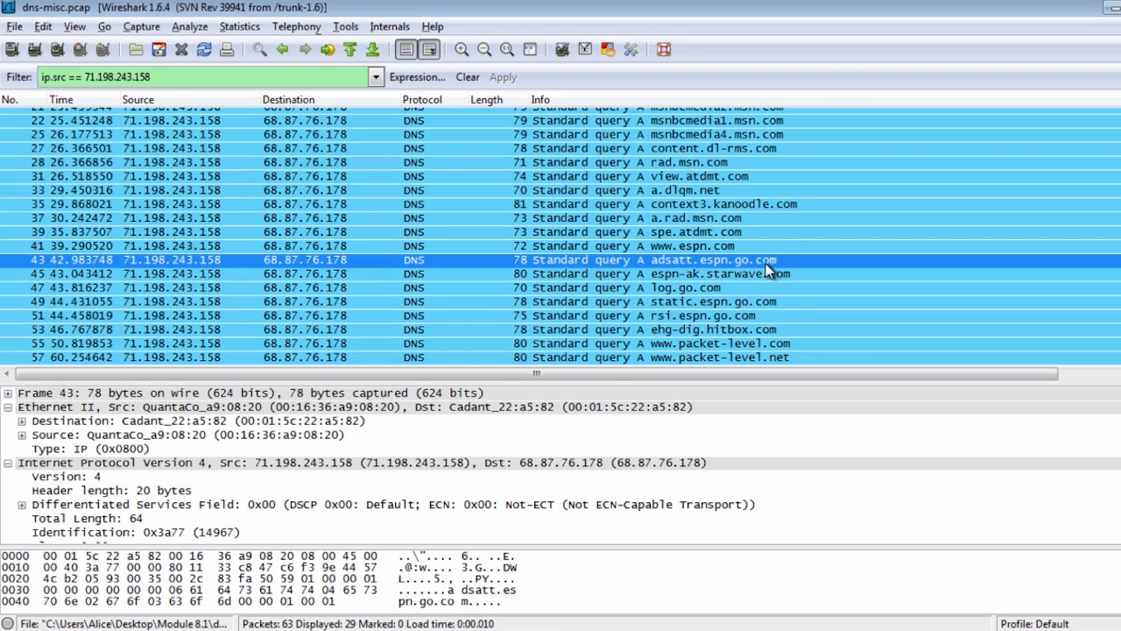
scroll(766, 262, up, 4)
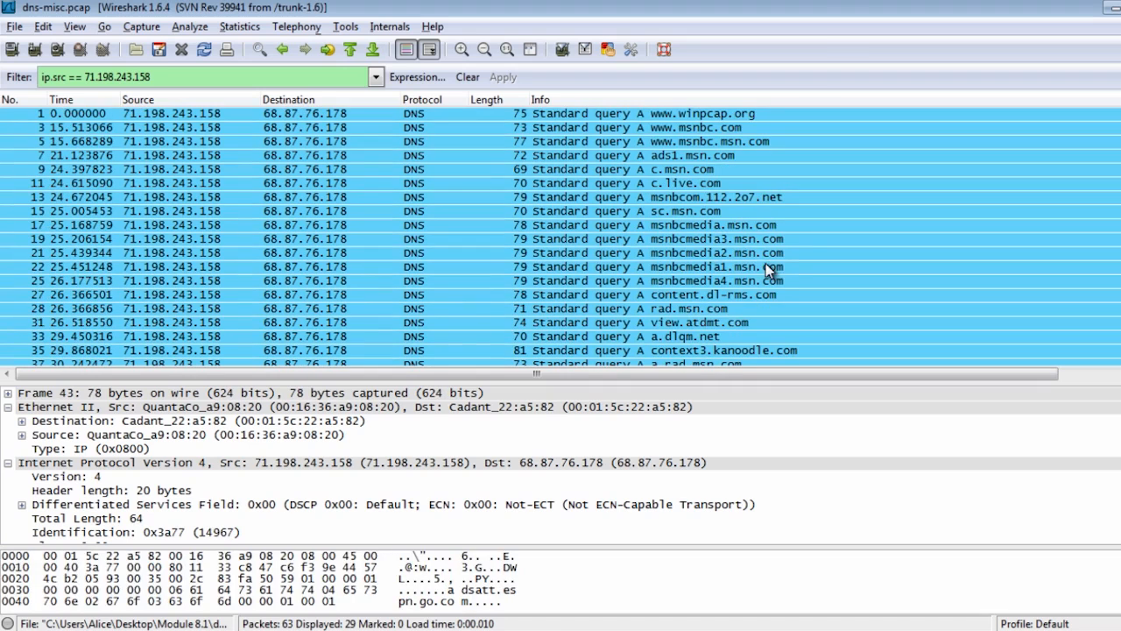
click(664, 141)
click(683, 156)
click(701, 185)
click(708, 213)
click(723, 240)
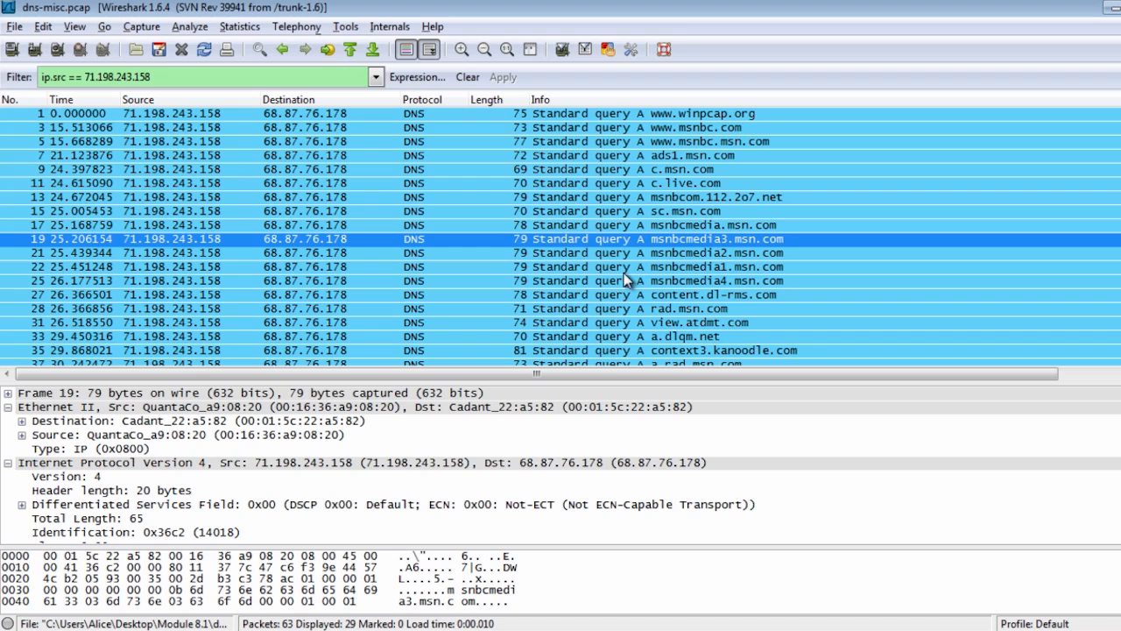
scroll(624, 279, down, 4)
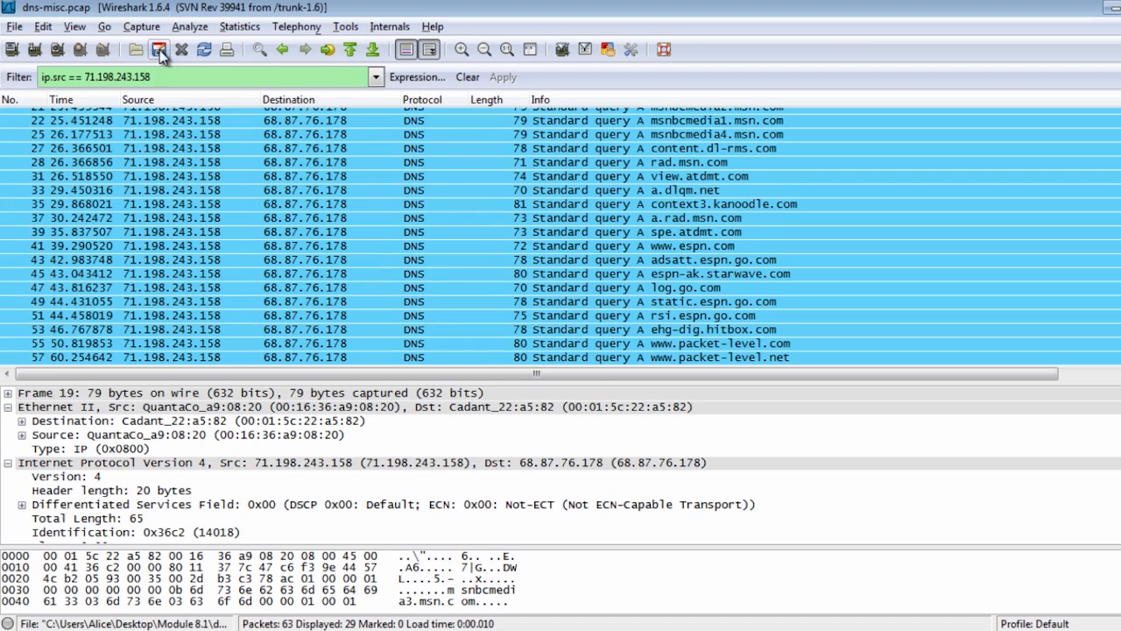
Open the espn-moved.pcap capture file and skim through its packet list
scroll(297, 295, up, 4)
scroll(302, 297, down, 4)
scroll(301, 297, up, 4)
scroll(302, 297, down, 4)
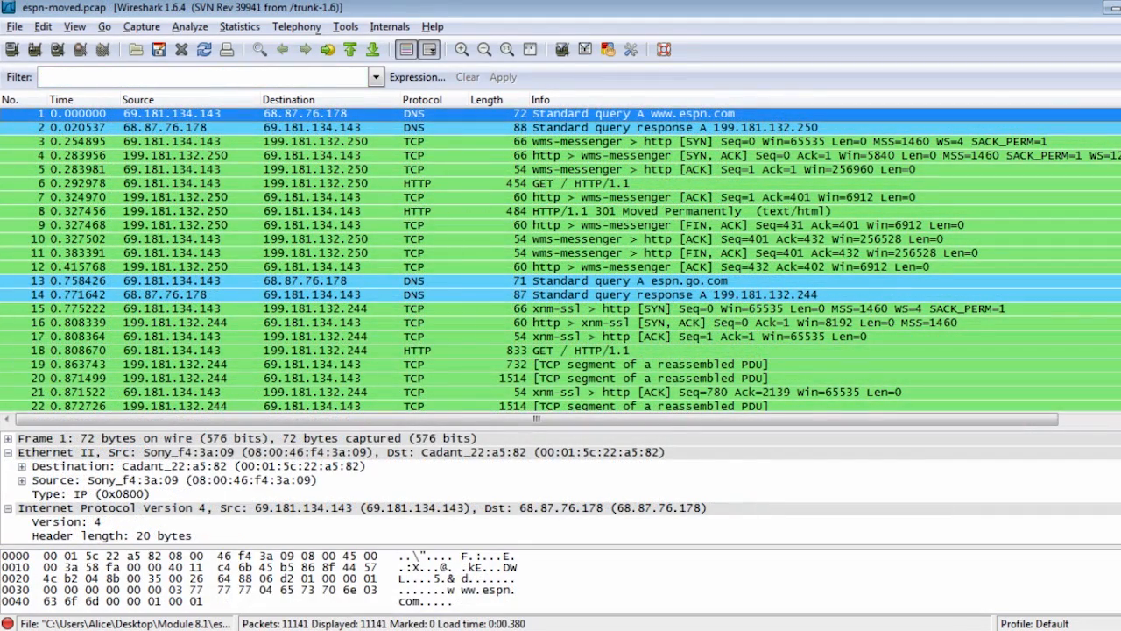
scroll(560, 258, down, 20)
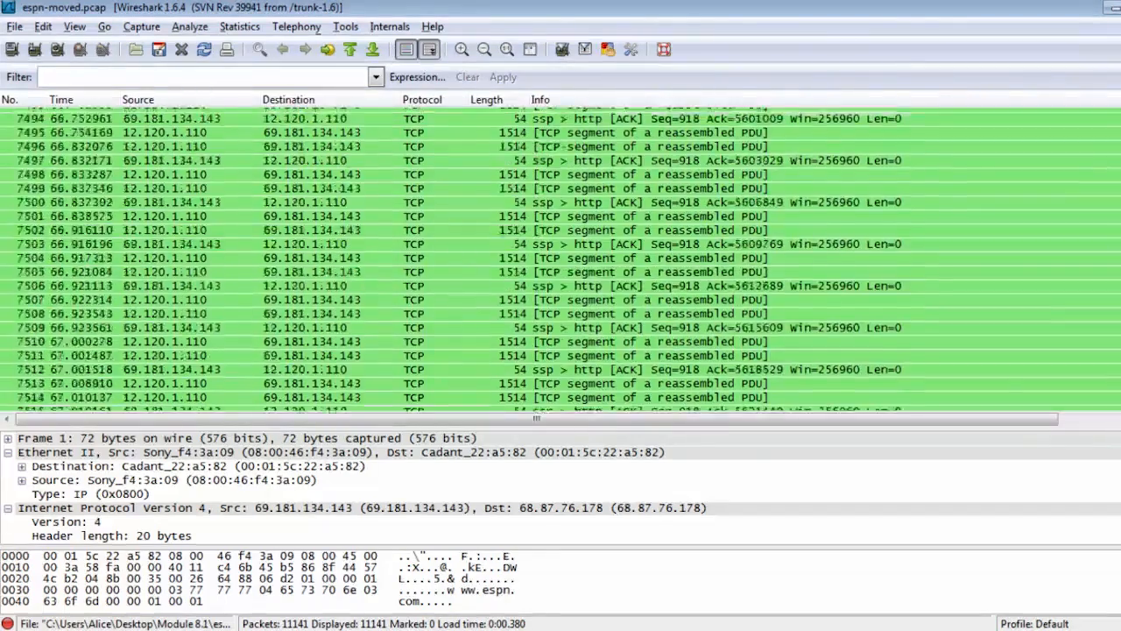
scroll(560, 258, up, 20)
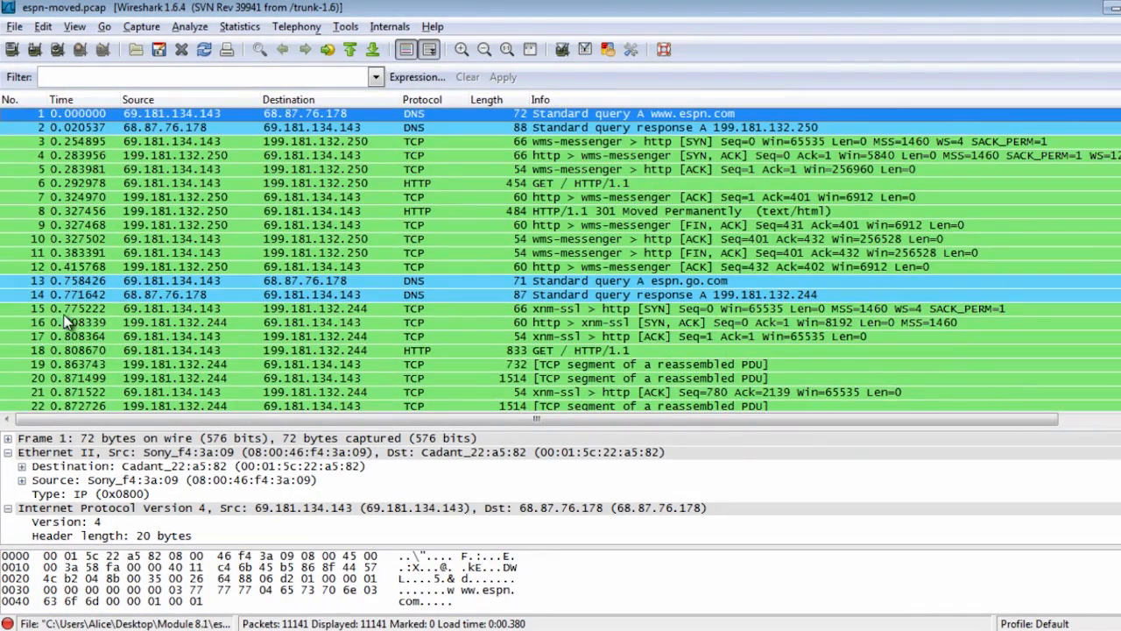
Create an HTTP Packet Counter statistic for the whole capture without a filter and move its window clear
click(253, 28)
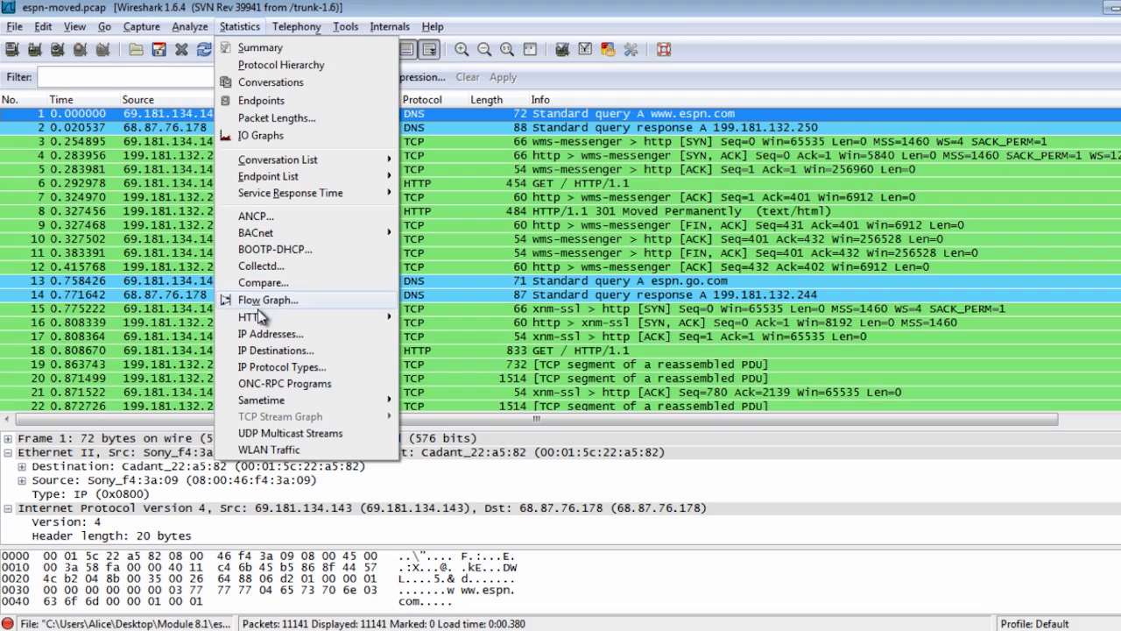
mouse_move(261, 315)
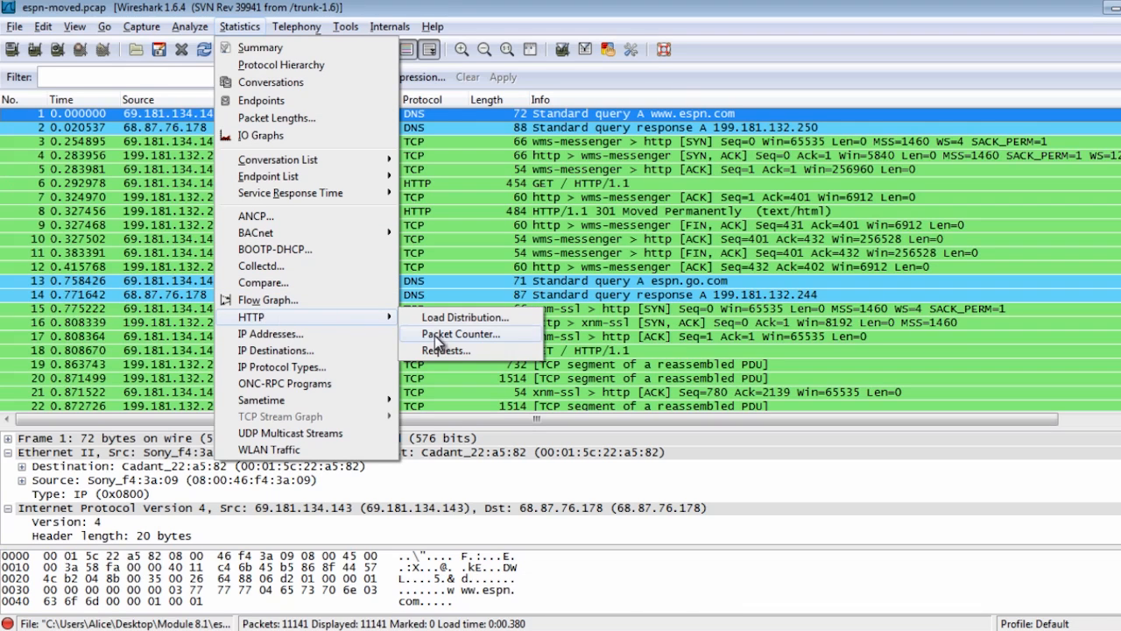
click(460, 334)
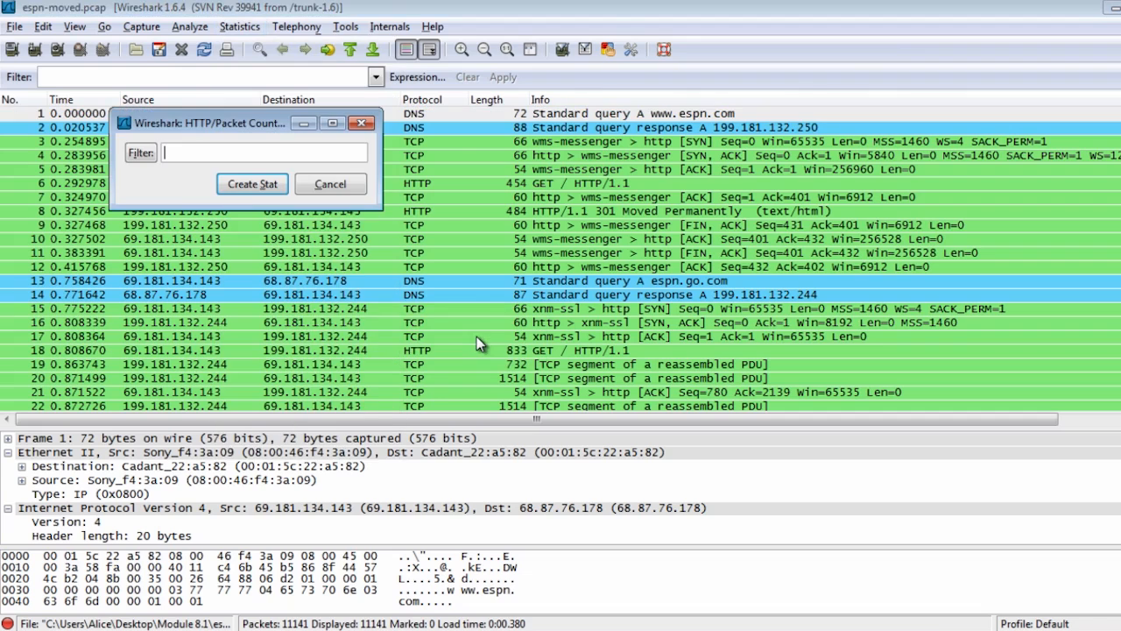
drag(229, 124, 333, 139)
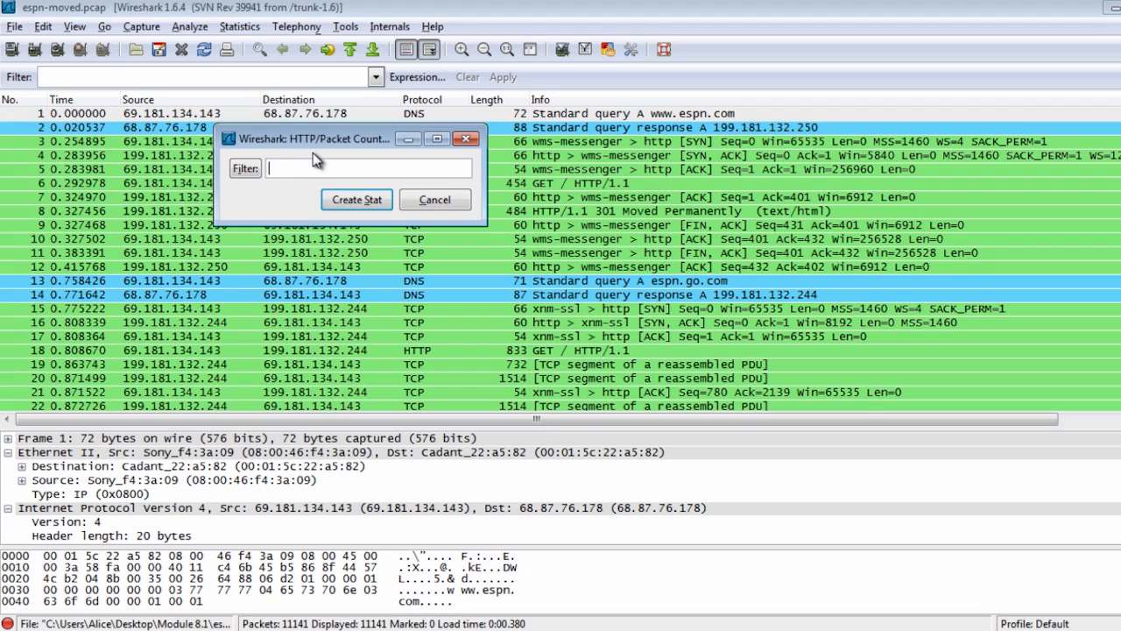
click(370, 206)
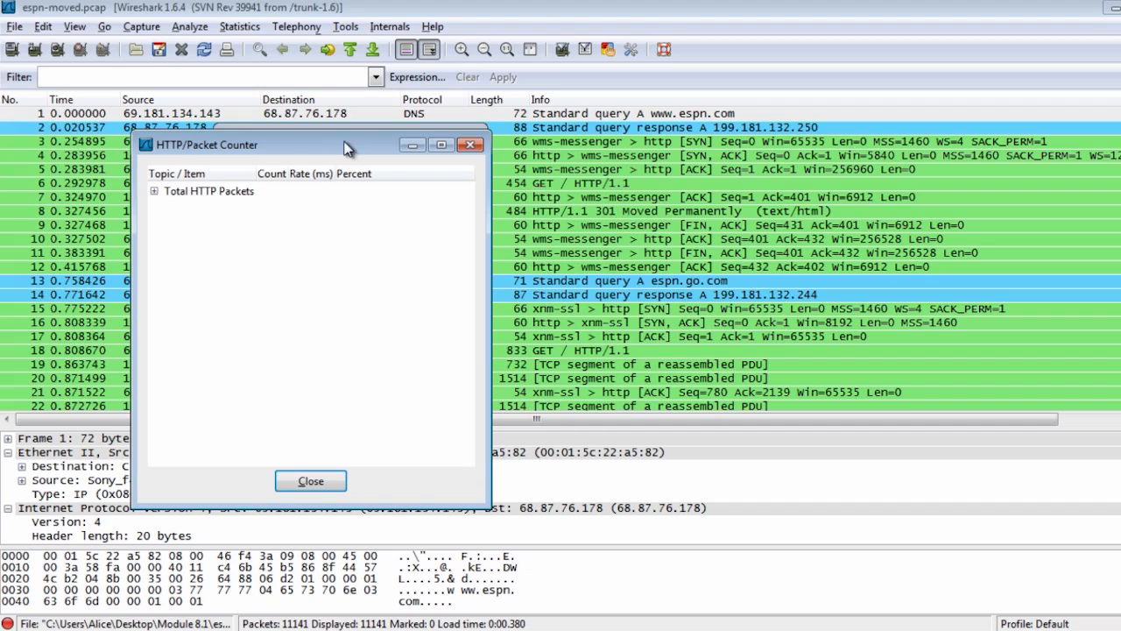
drag(344, 145, 565, 63)
Expand Total HTTP Packets with its request and response groups, and inspect the GET and HTTP Response Packets rows
click(375, 113)
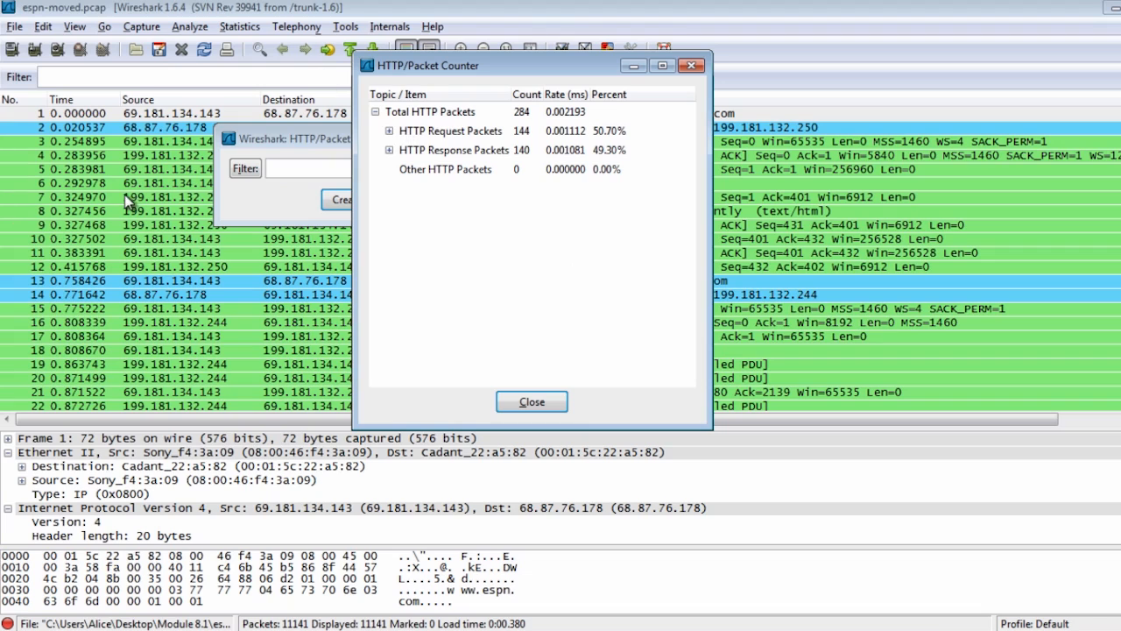
click(390, 130)
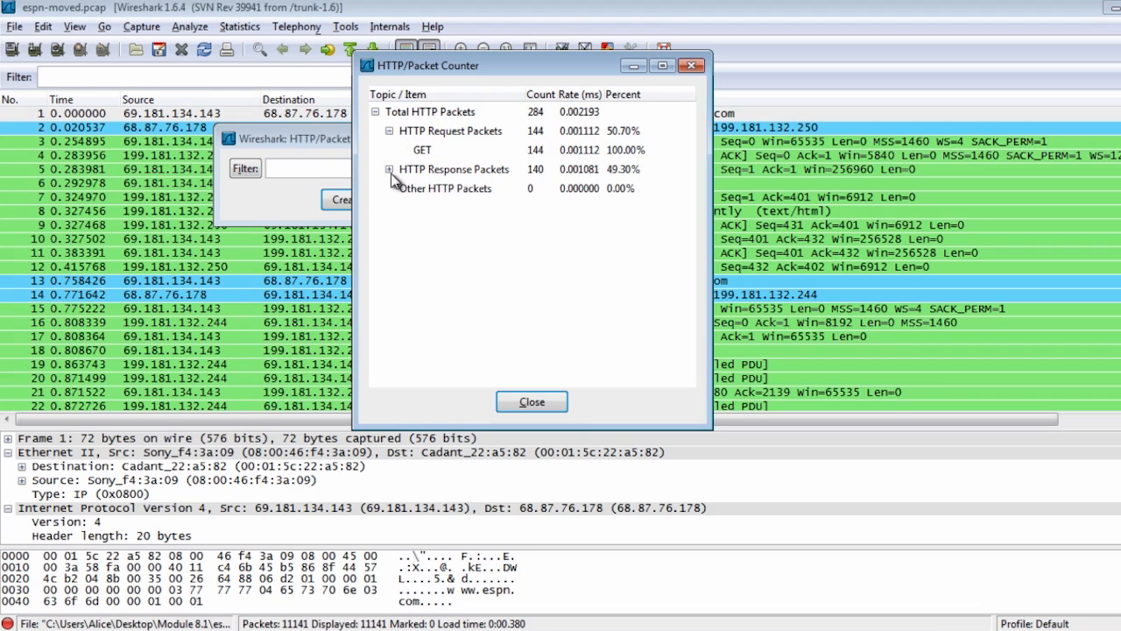
click(389, 169)
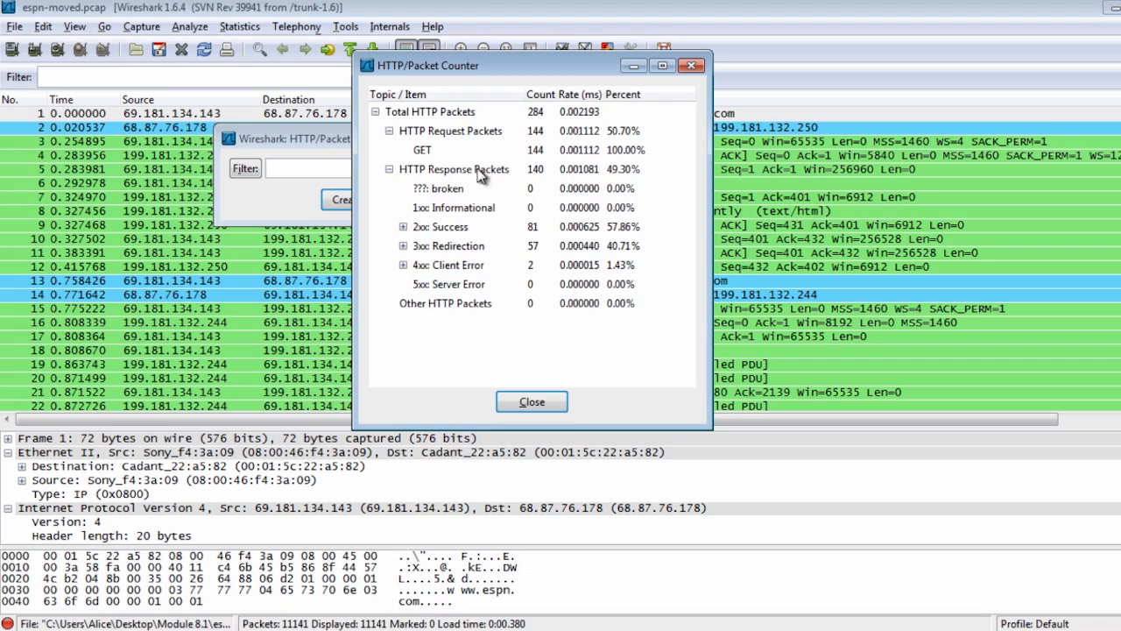
click(423, 156)
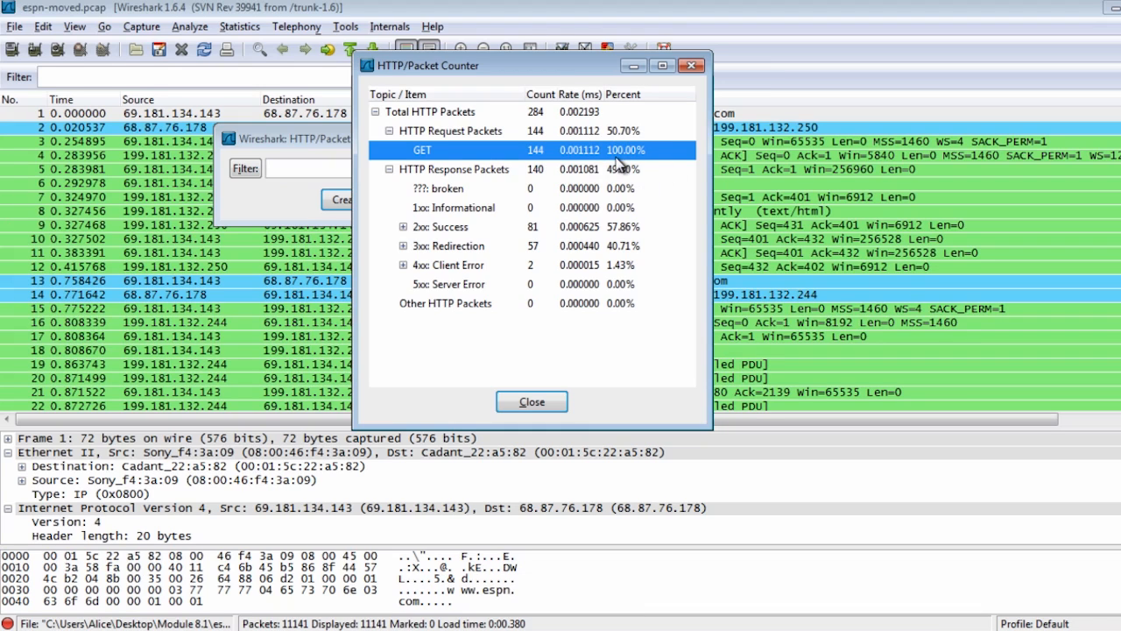
click(462, 171)
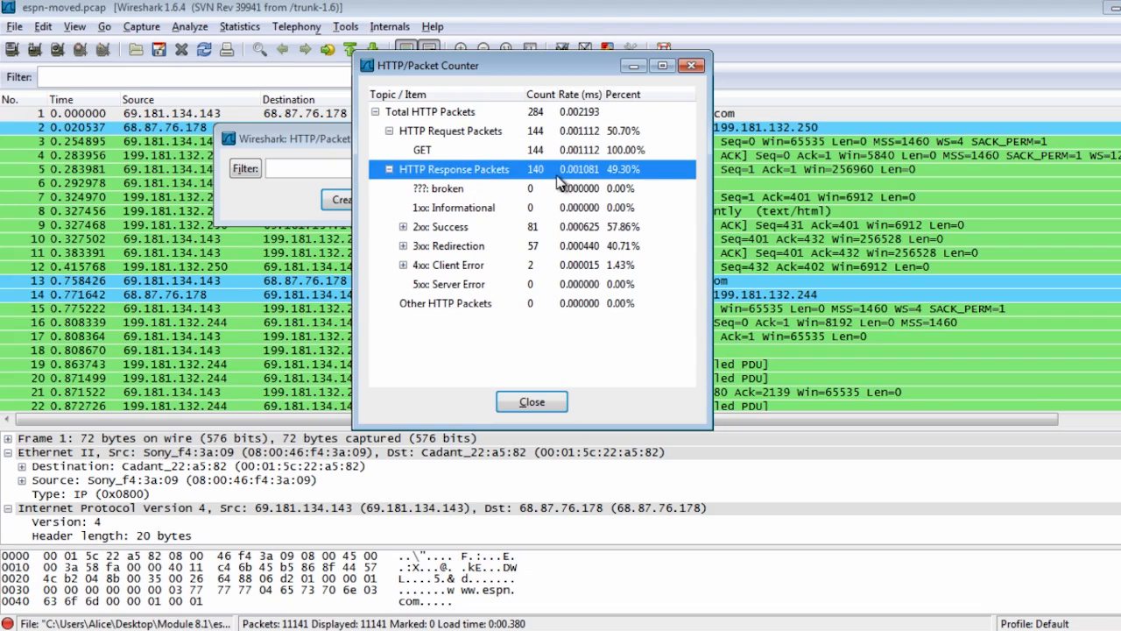
Inspect the response codes under 2xx: Success, collapse that group, and expand 3xx: Redirection
click(467, 230)
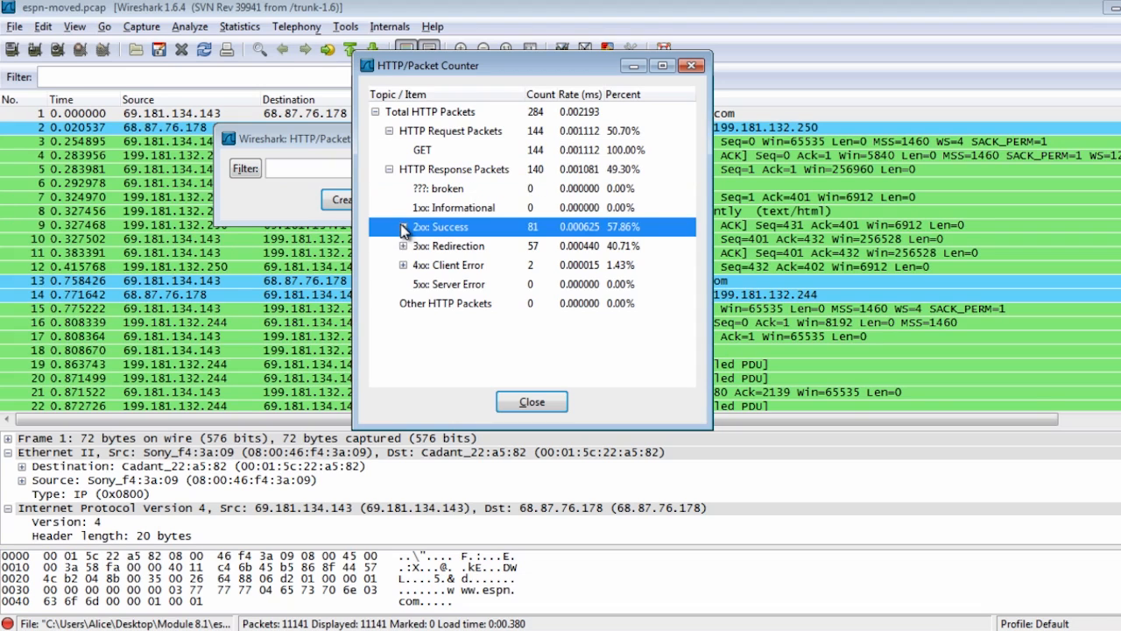
click(403, 227)
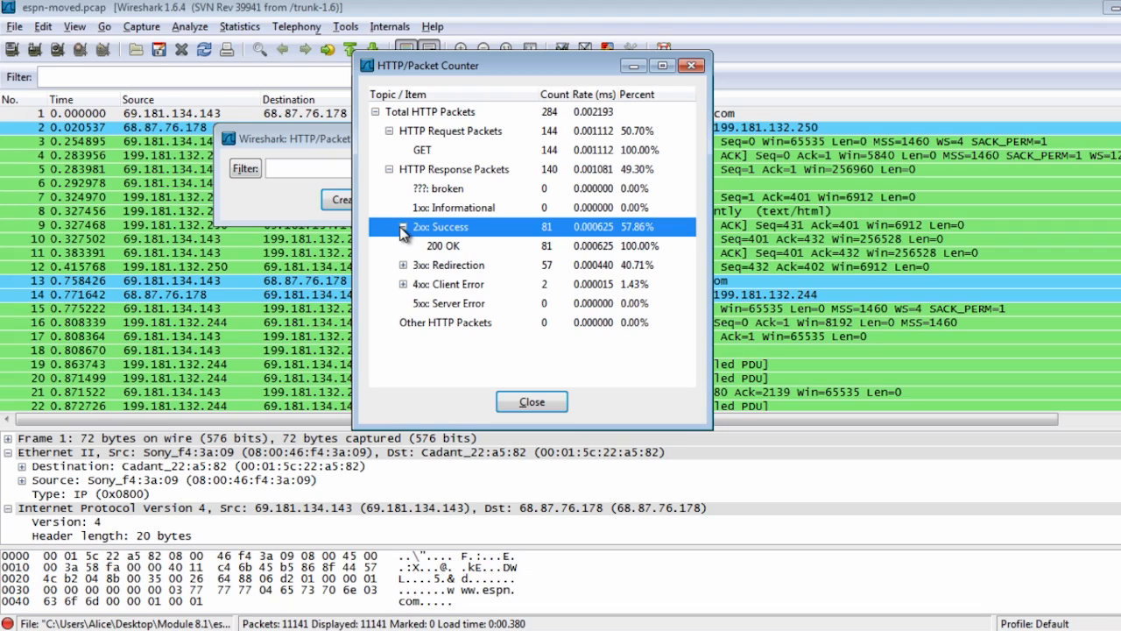
click(401, 229)
click(419, 250)
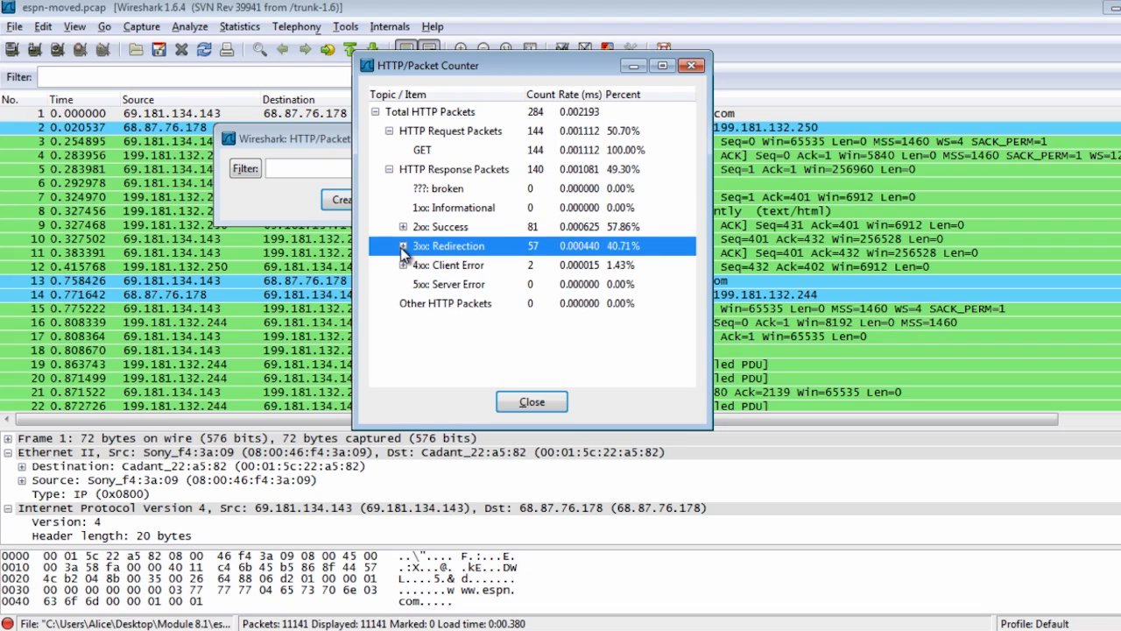
click(403, 246)
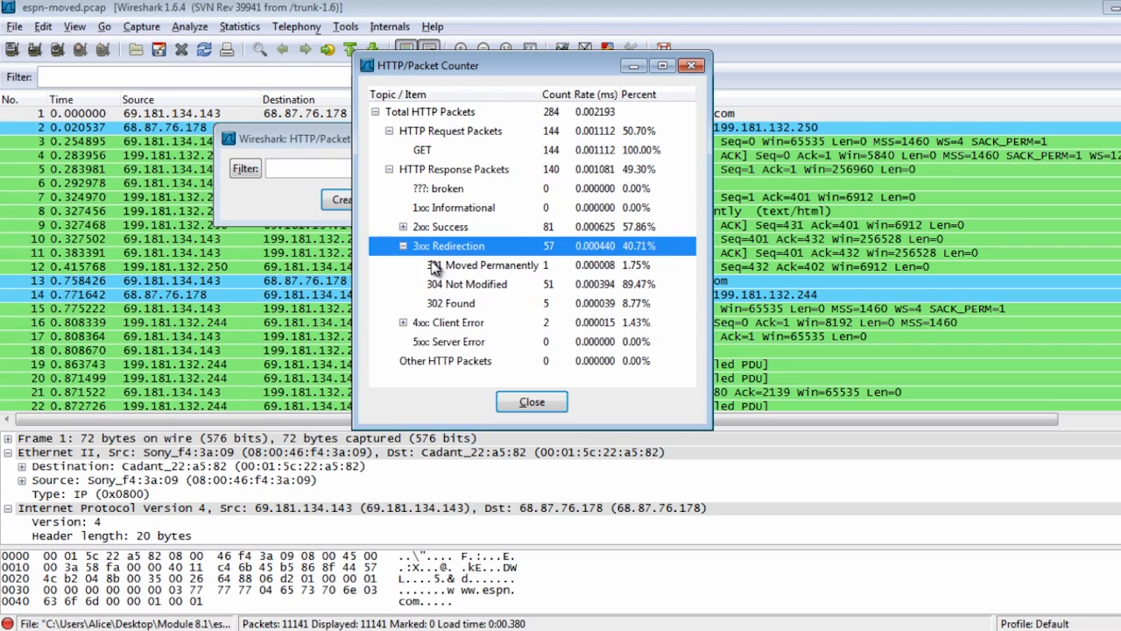
Inspect the 301 Moved Permanently row, expand 4xx: Client Error, and check the 404 Not Found row
click(479, 292)
click(471, 263)
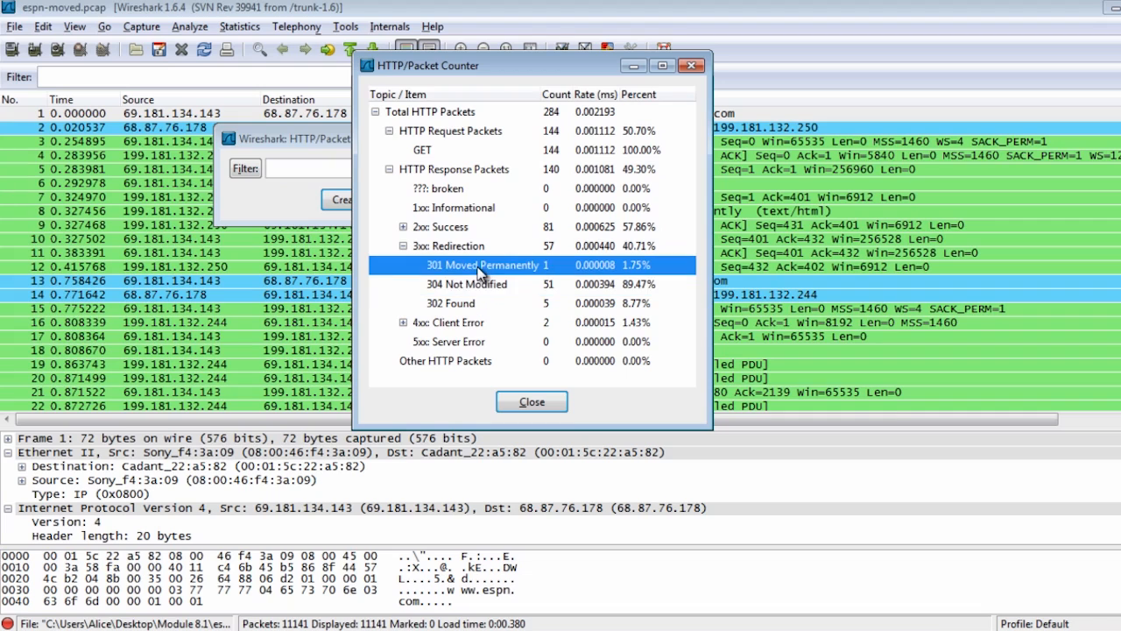
click(451, 323)
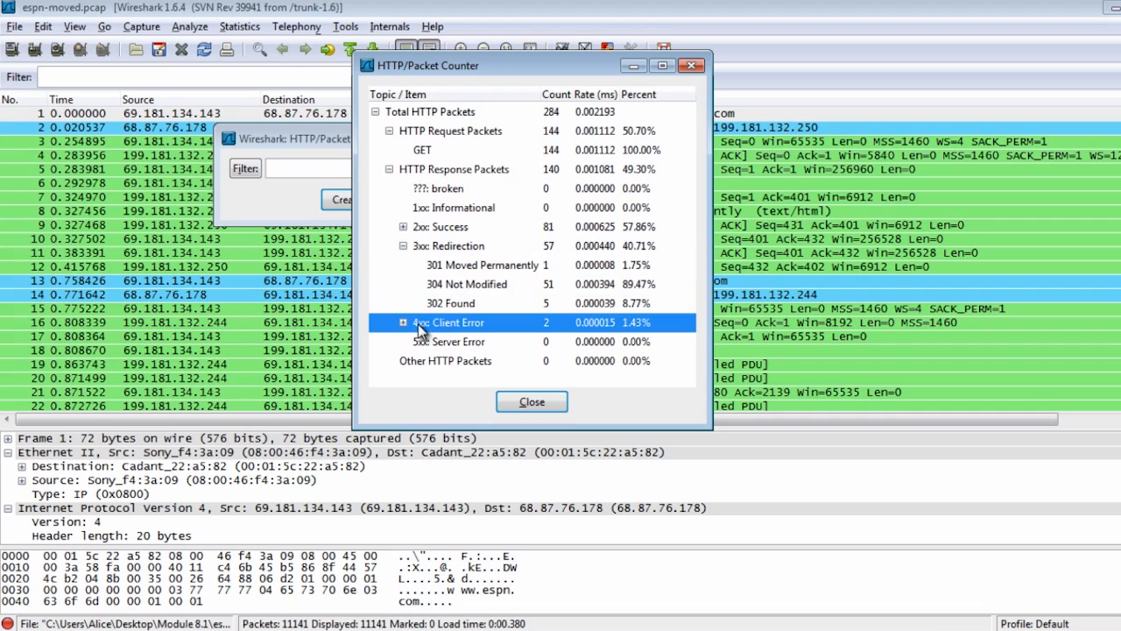
click(402, 323)
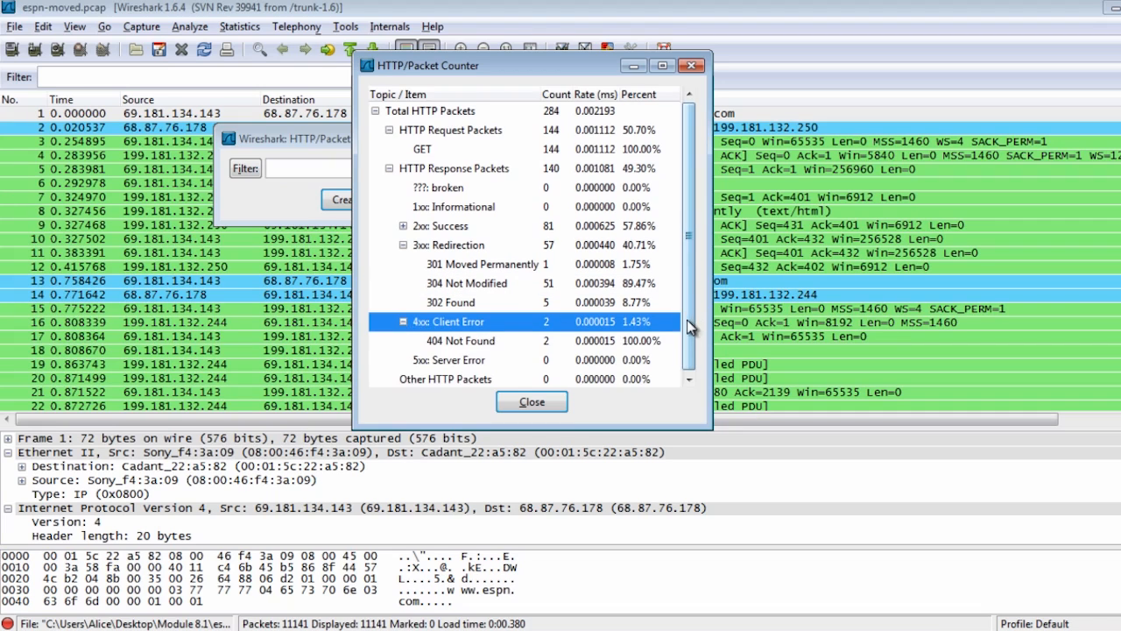
click(451, 342)
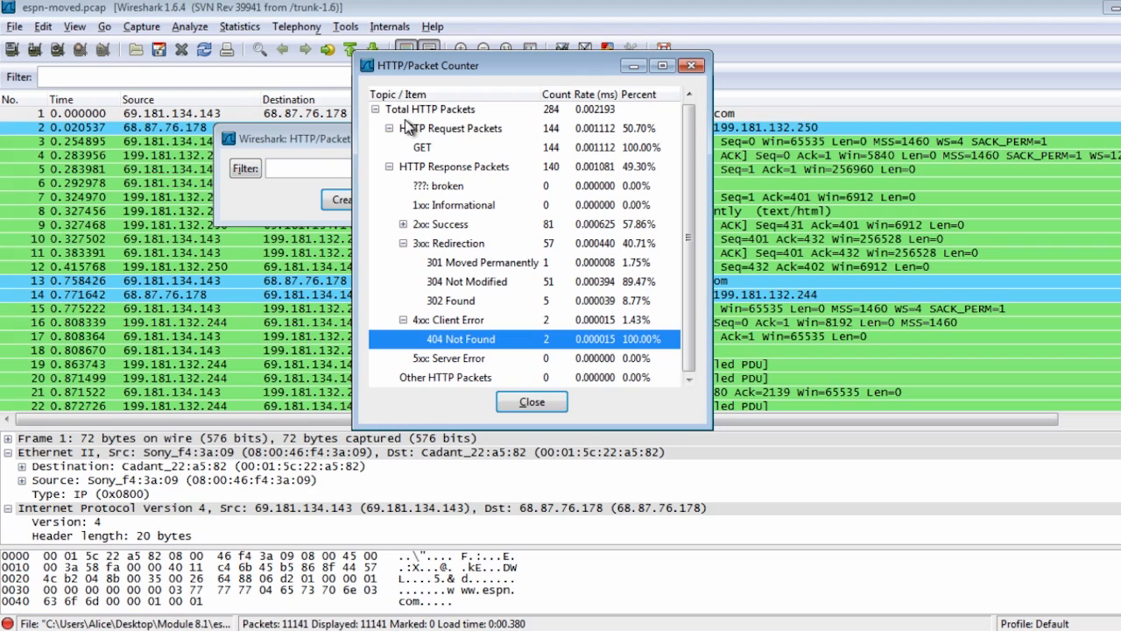
Open the TCP (IPv4 & IPv6) endpoint list, move its window higher, and look over the addresses and ports
click(239, 26)
mouse_move(268, 176)
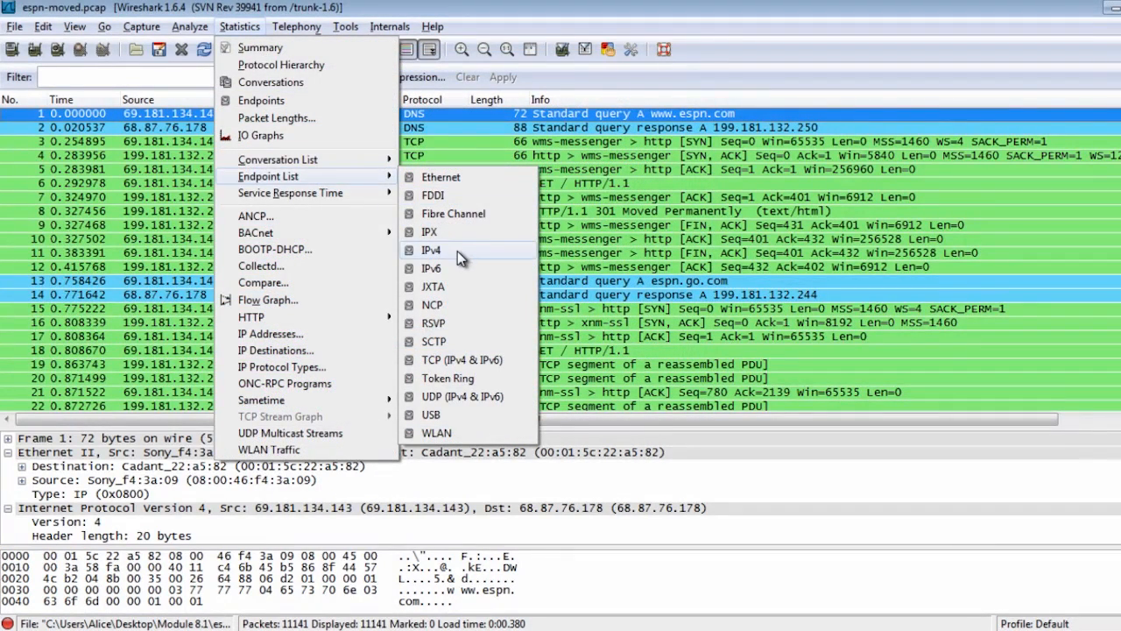
click(484, 361)
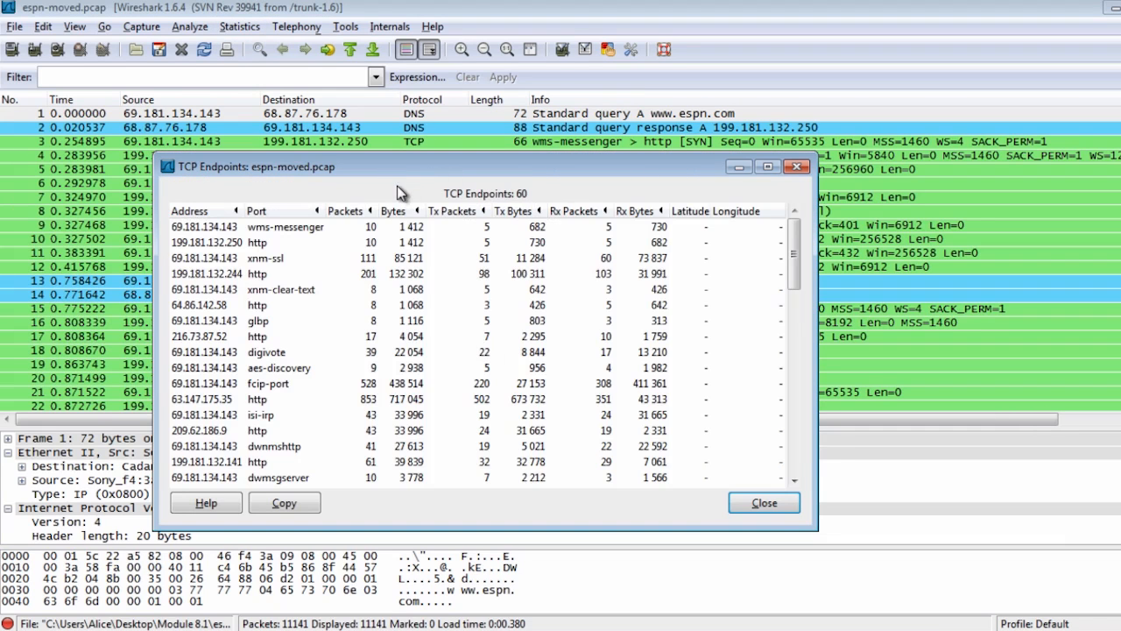
drag(416, 162, 423, 126)
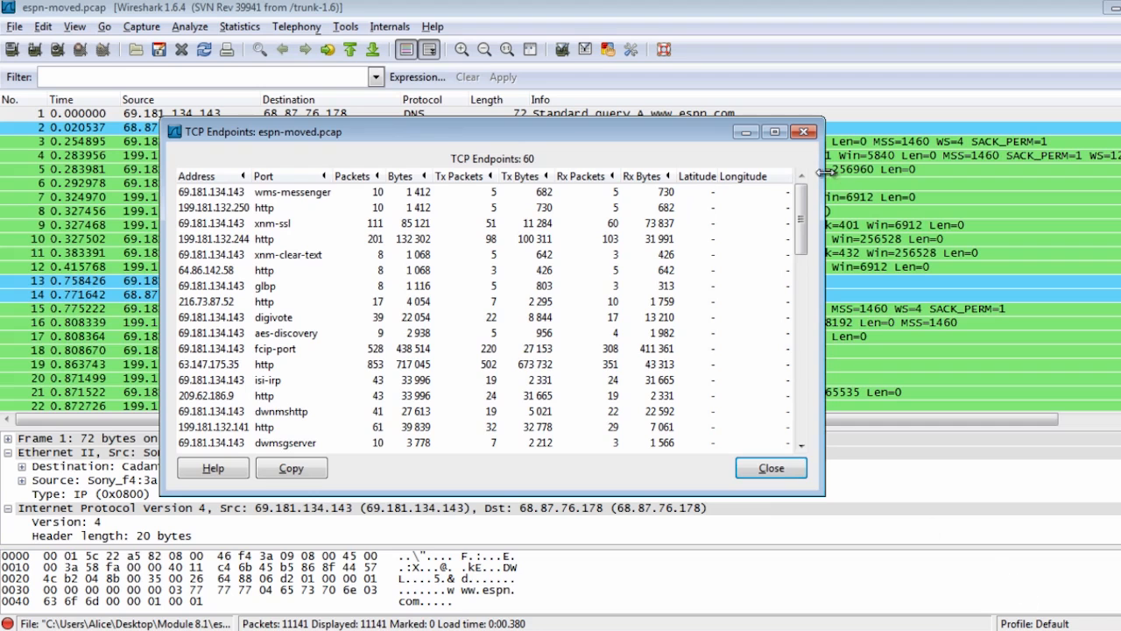
mouse_move(806, 222)
mouse_down()
mouse_move(810, 429)
mouse_move(814, 211)
mouse_up()
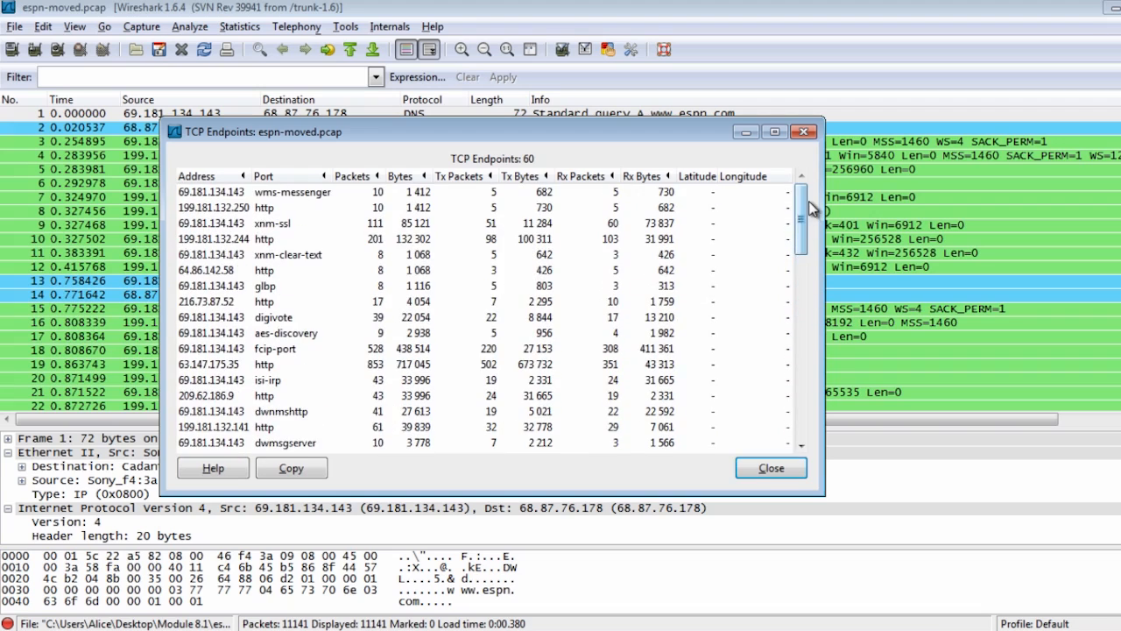
drag(228, 245, 276, 382)
click(263, 321)
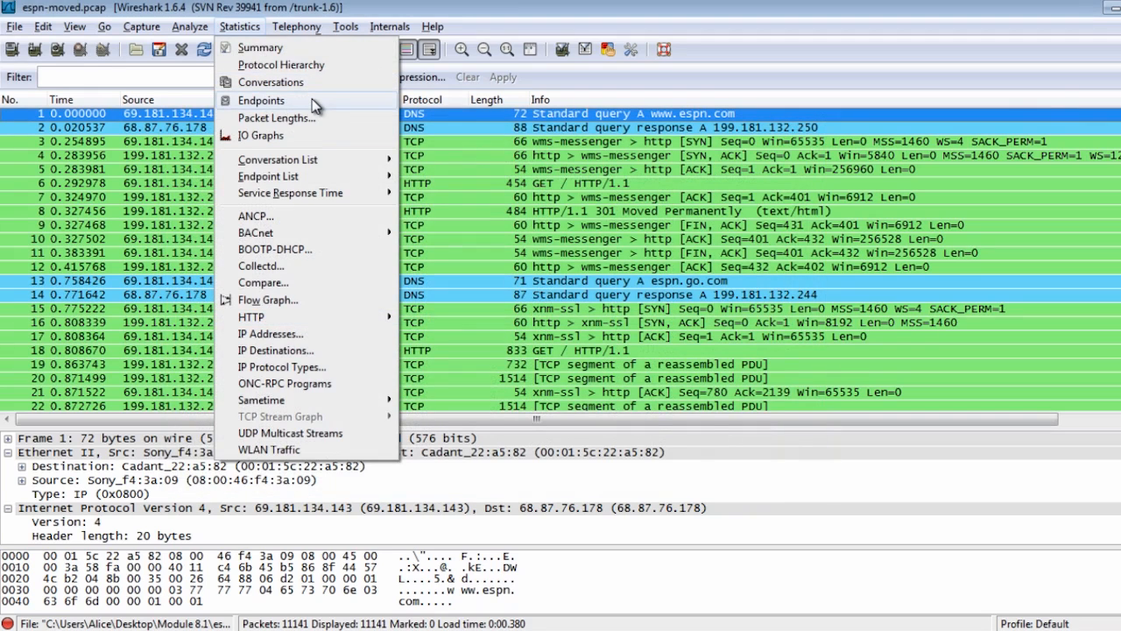
Open the combined Endpoints statistics in an enlarged window and show the IPv4 endpoints with a wider Address column
click(263, 100)
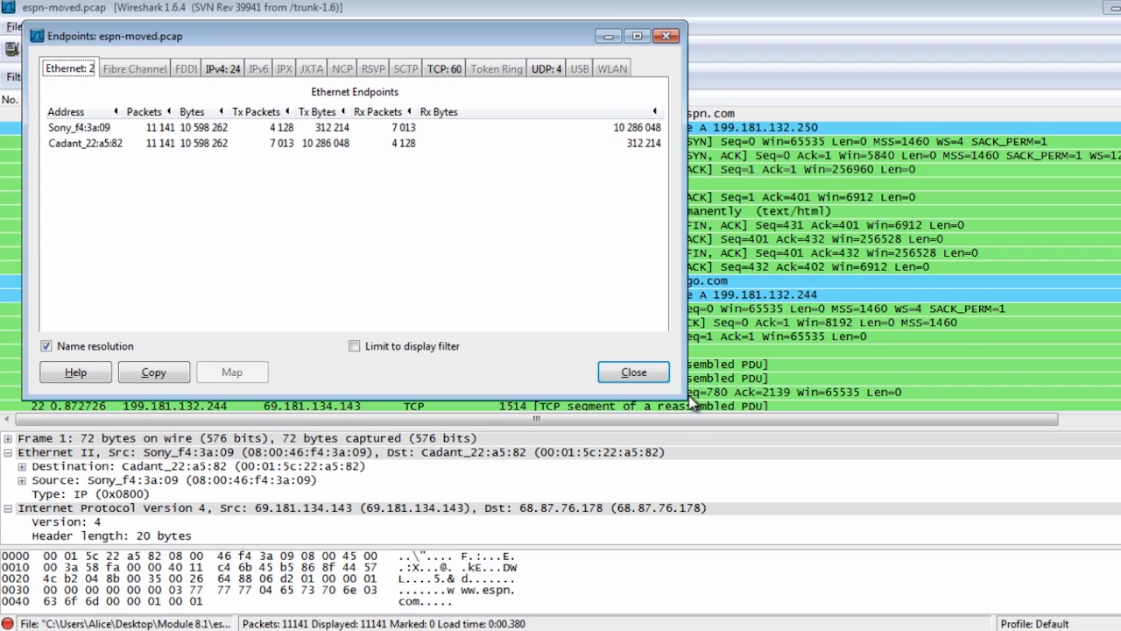
drag(686, 398, 989, 549)
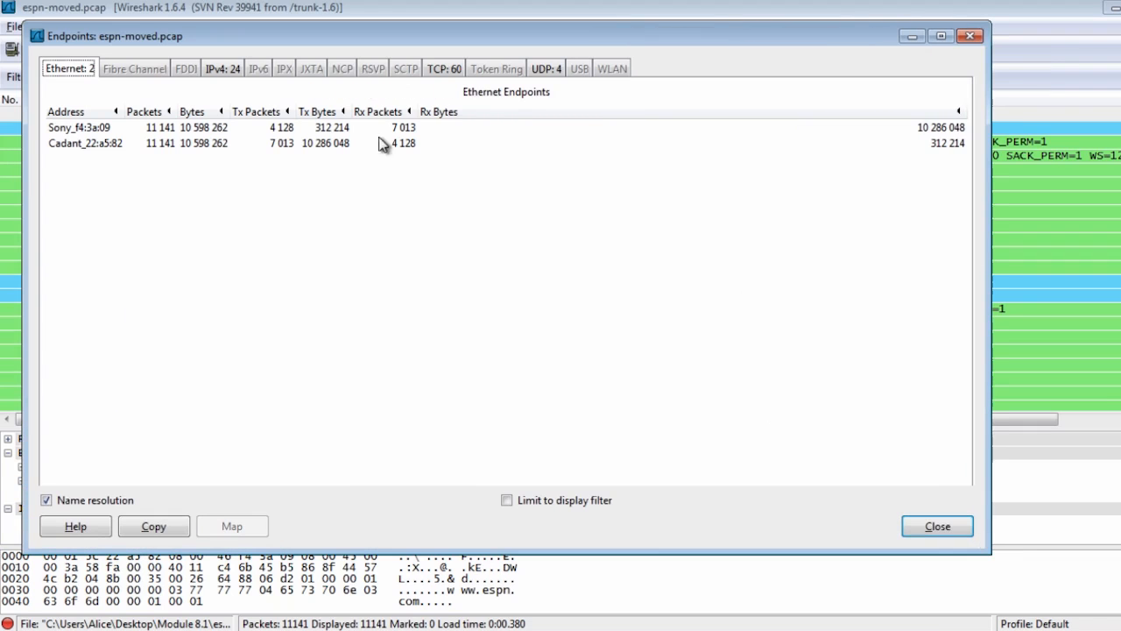
click(235, 70)
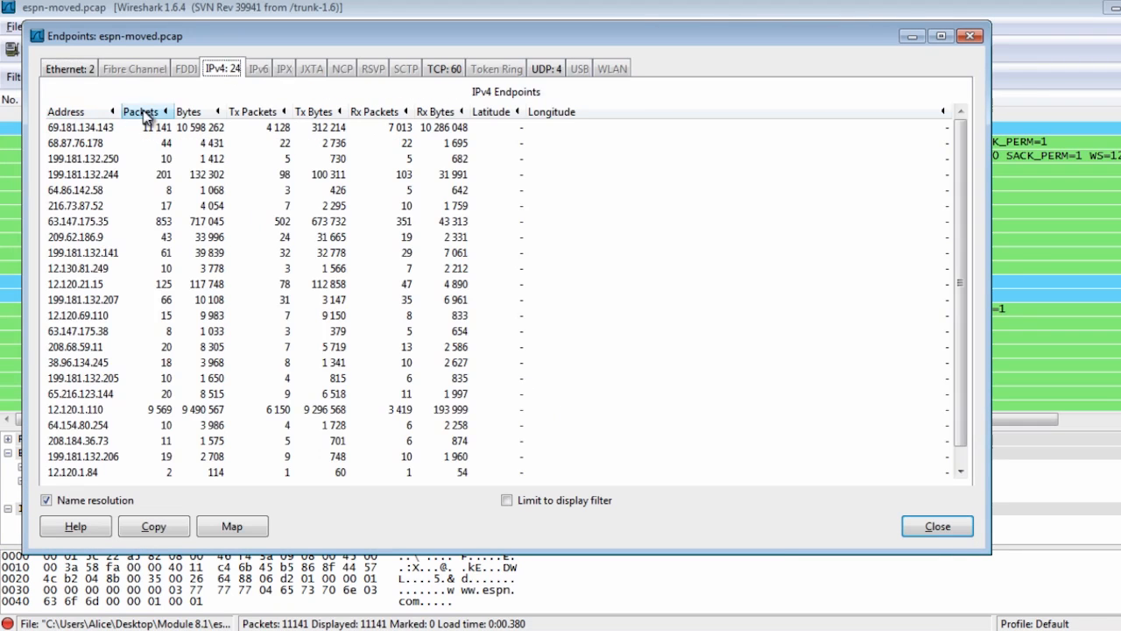
drag(118, 111, 241, 128)
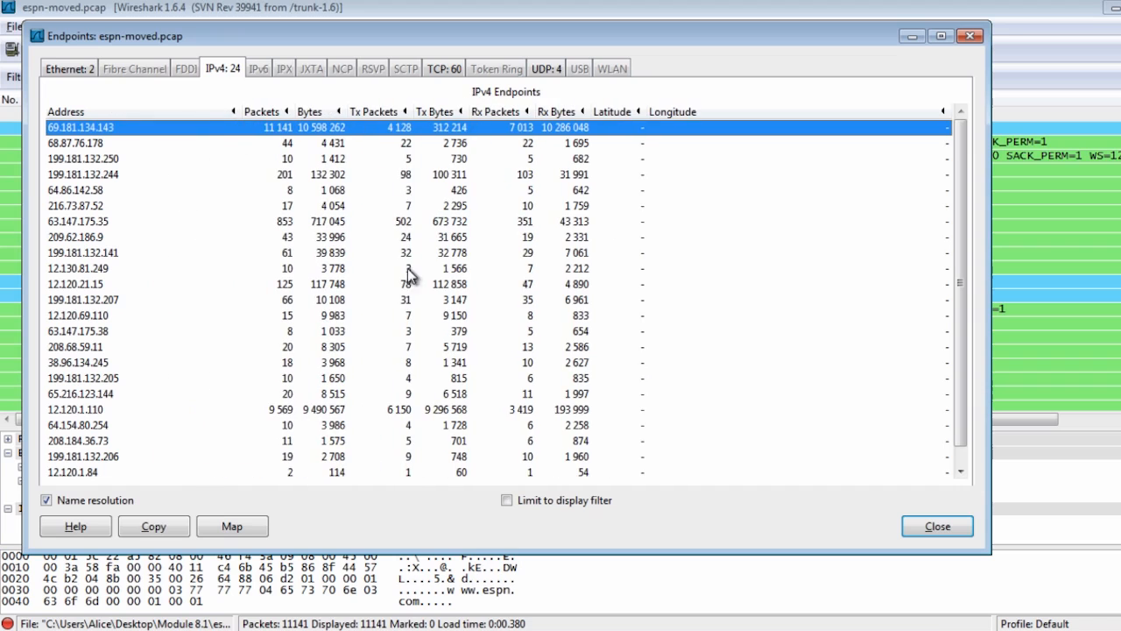
Examine the IPv4 endpoints one by one, checking each address with its packet and byte counts
drag(963, 258, 964, 208)
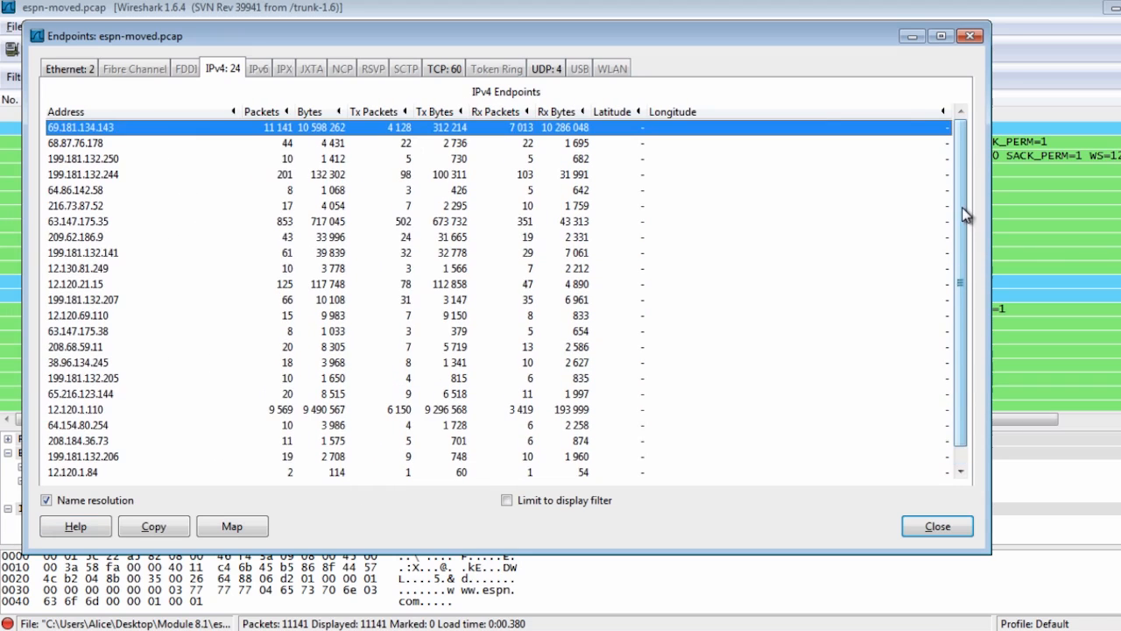
click(91, 142)
click(90, 158)
click(91, 175)
click(90, 224)
click(92, 270)
click(92, 300)
click(94, 334)
click(96, 380)
click(101, 412)
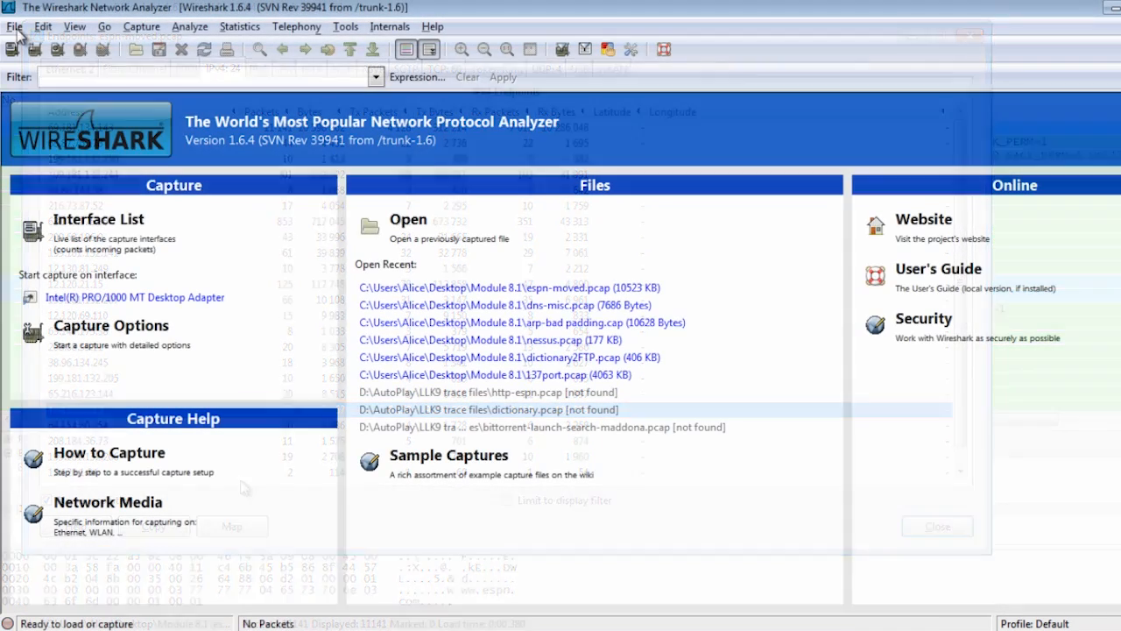
Open the evilprogram capture file, enlarge the packet details area, and select the first gratuitous ARP packet
click(14, 26)
click(33, 47)
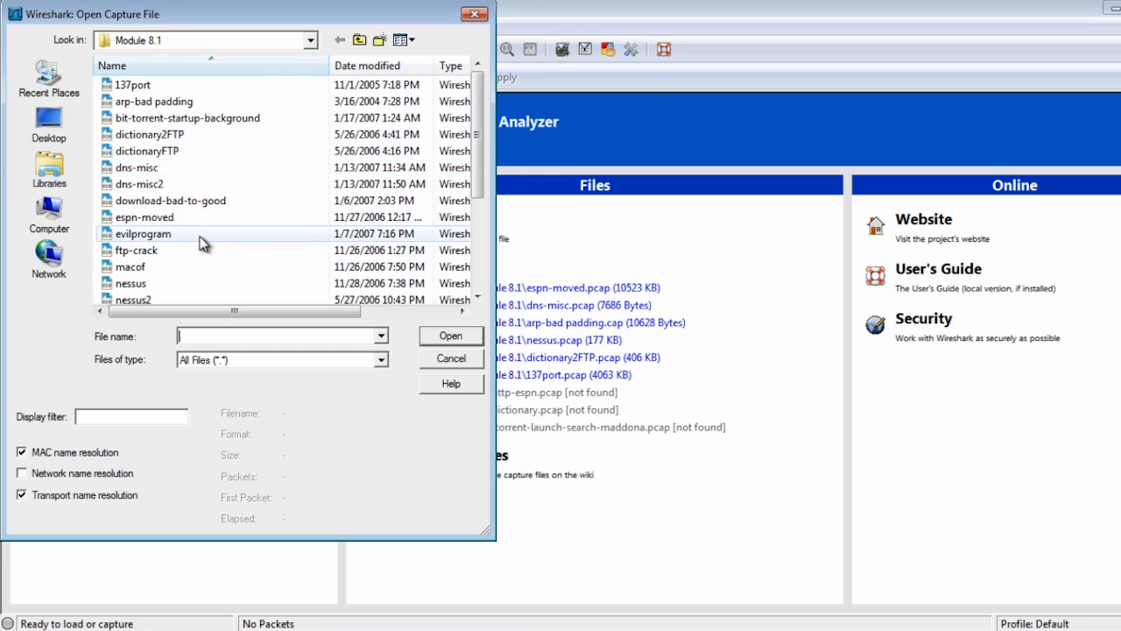
click(205, 236)
click(458, 339)
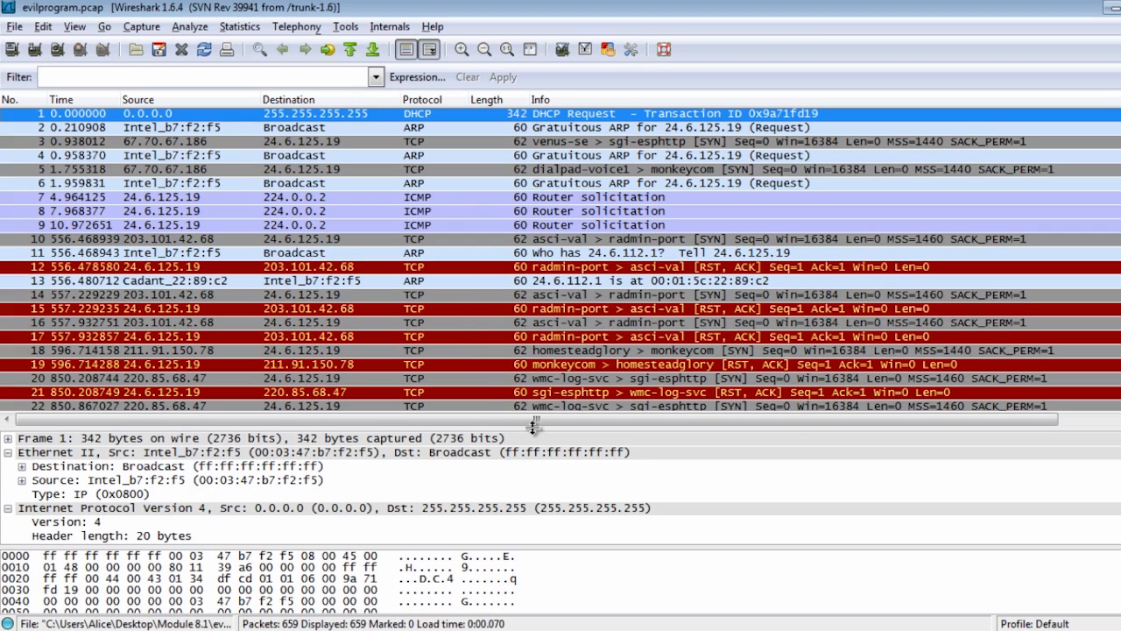
drag(533, 426, 534, 333)
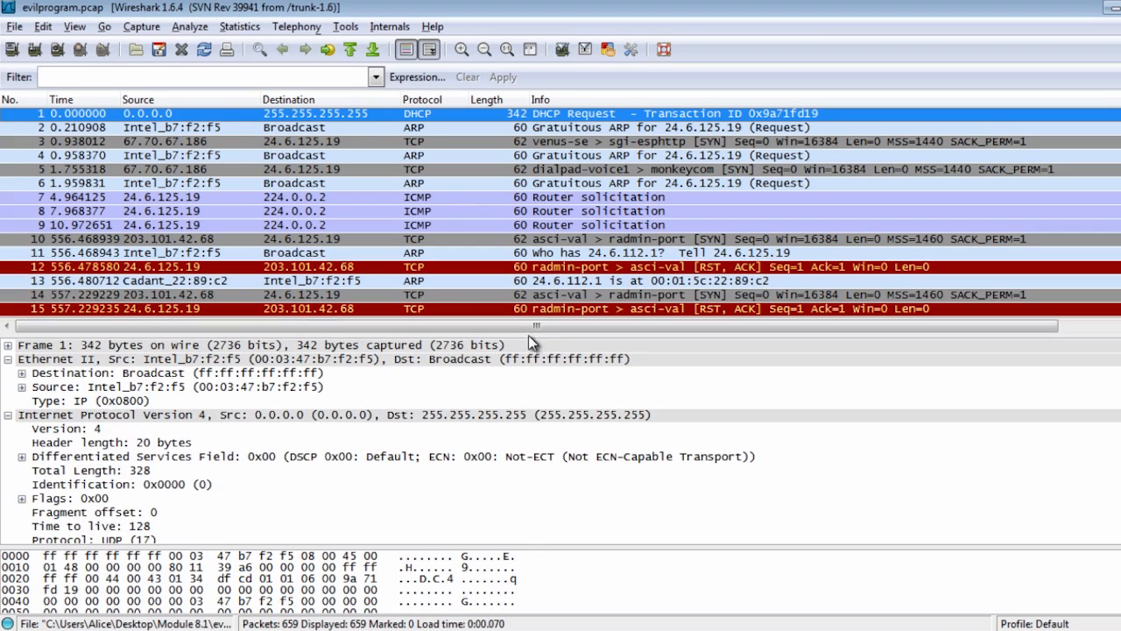
click(390, 130)
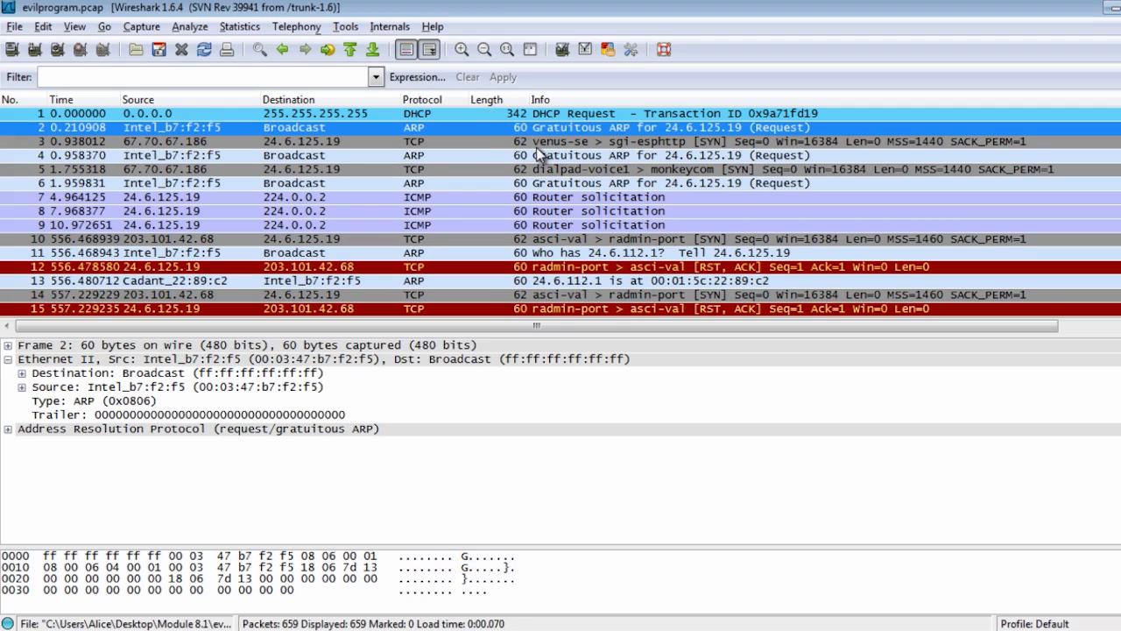
Apply the display filter dns to the evilprogram capture
click(205, 72)
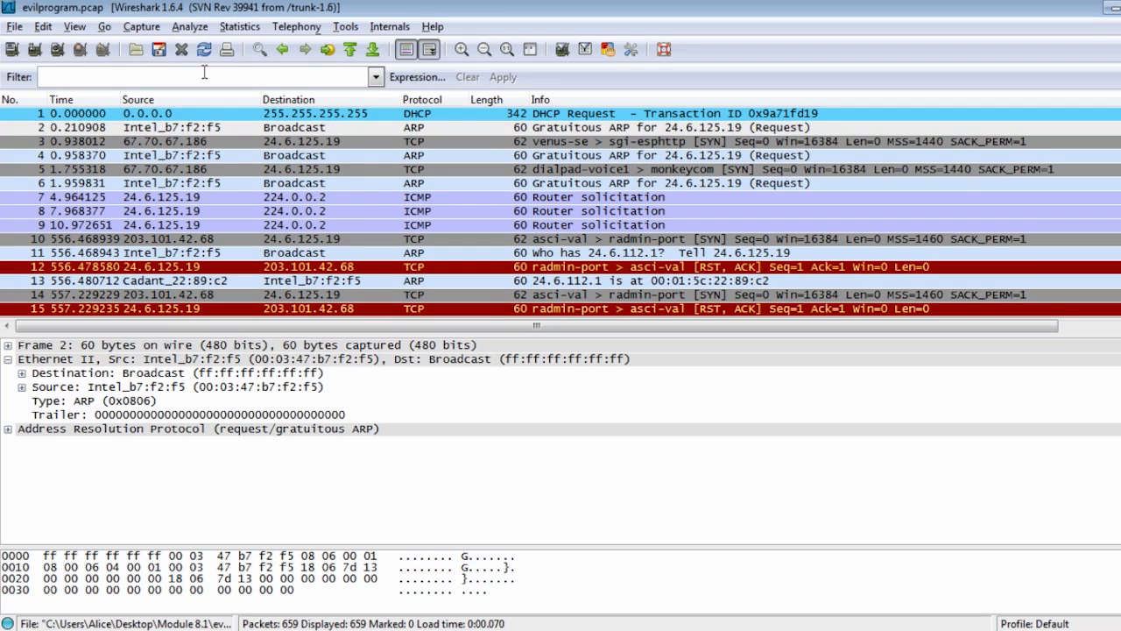
text(dns)
key(Return)
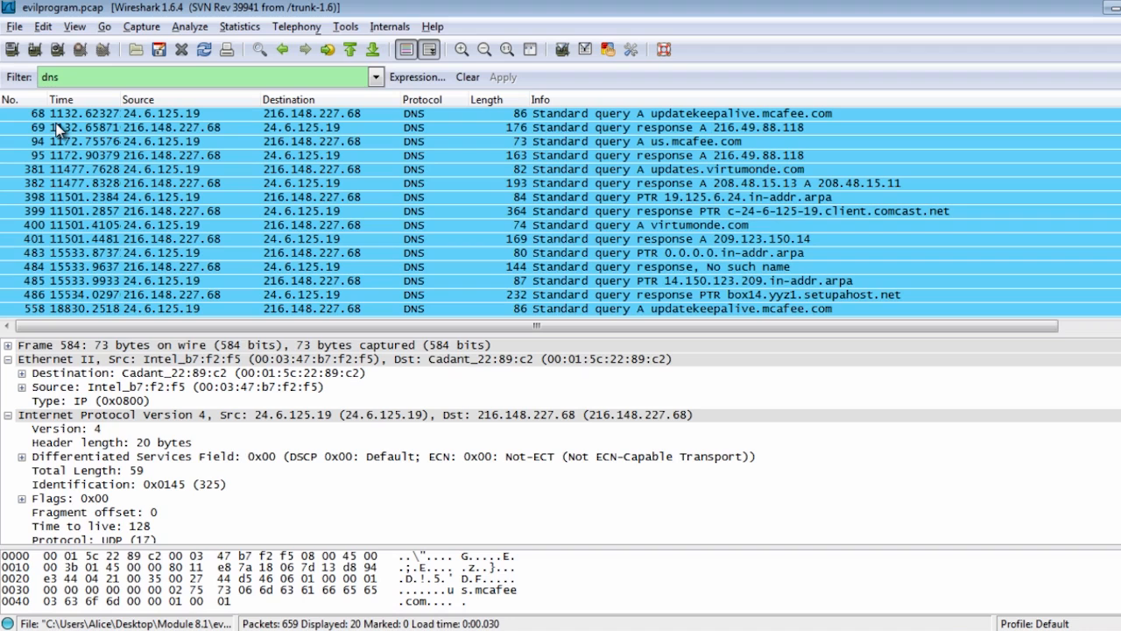
Look through the DNS queries and responses from packet 69 to the virtumonde.com query in packet 400
click(58, 129)
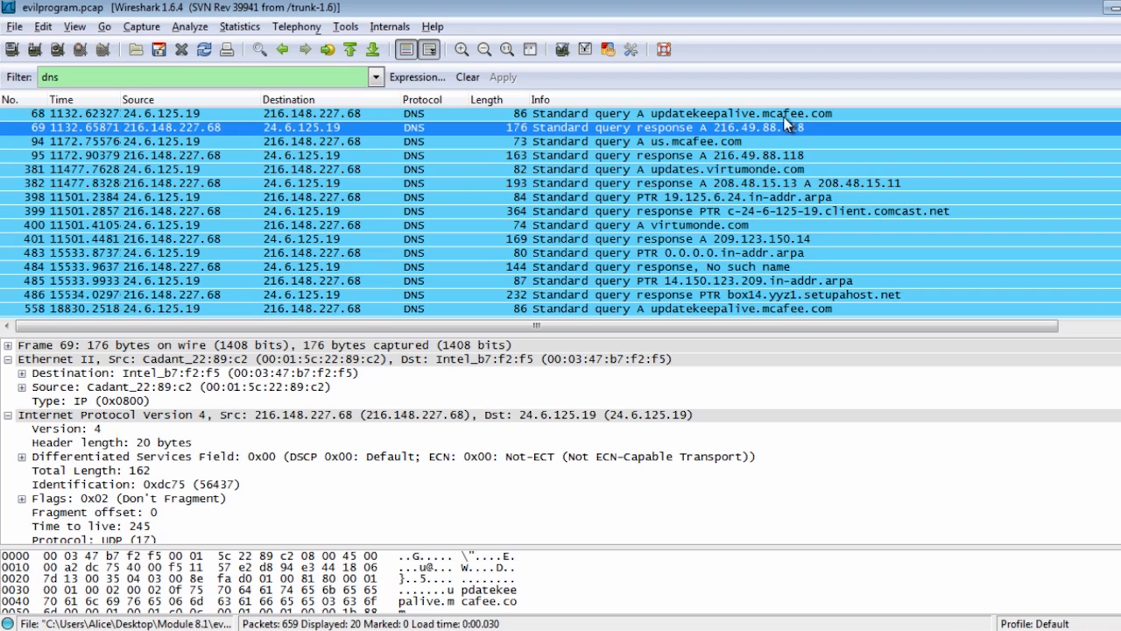
click(684, 142)
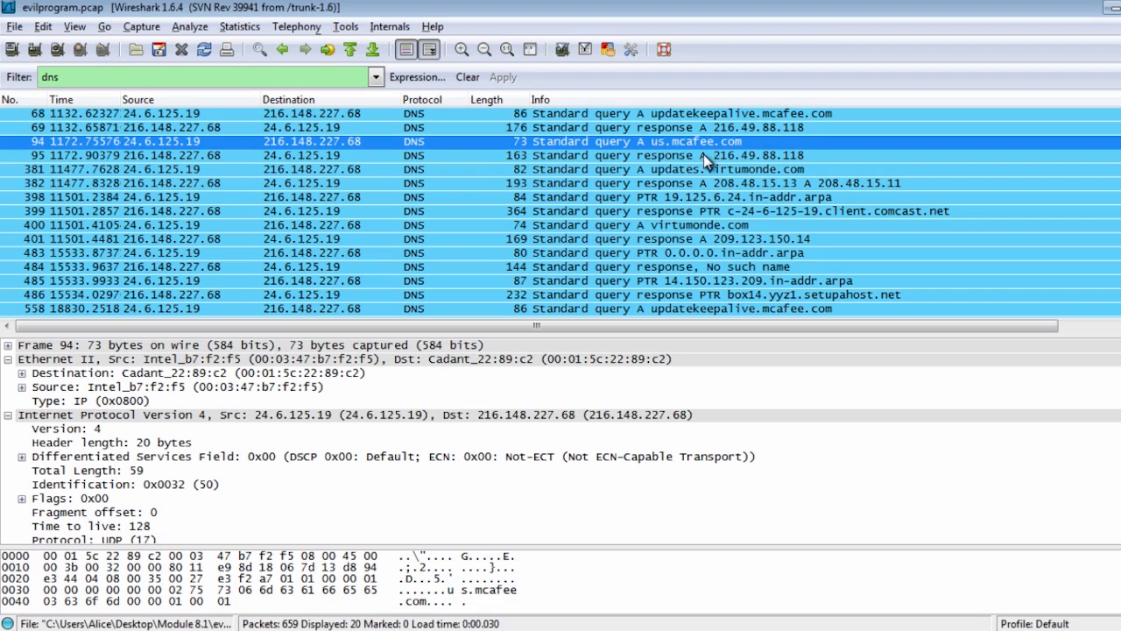
click(703, 155)
click(728, 186)
click(745, 214)
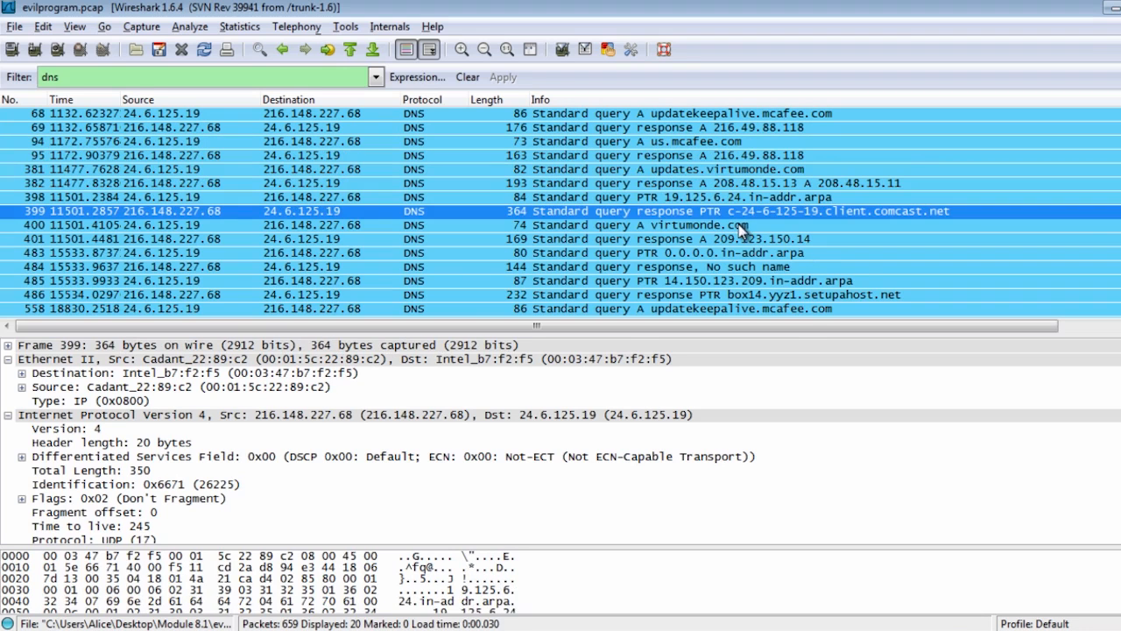
click(740, 226)
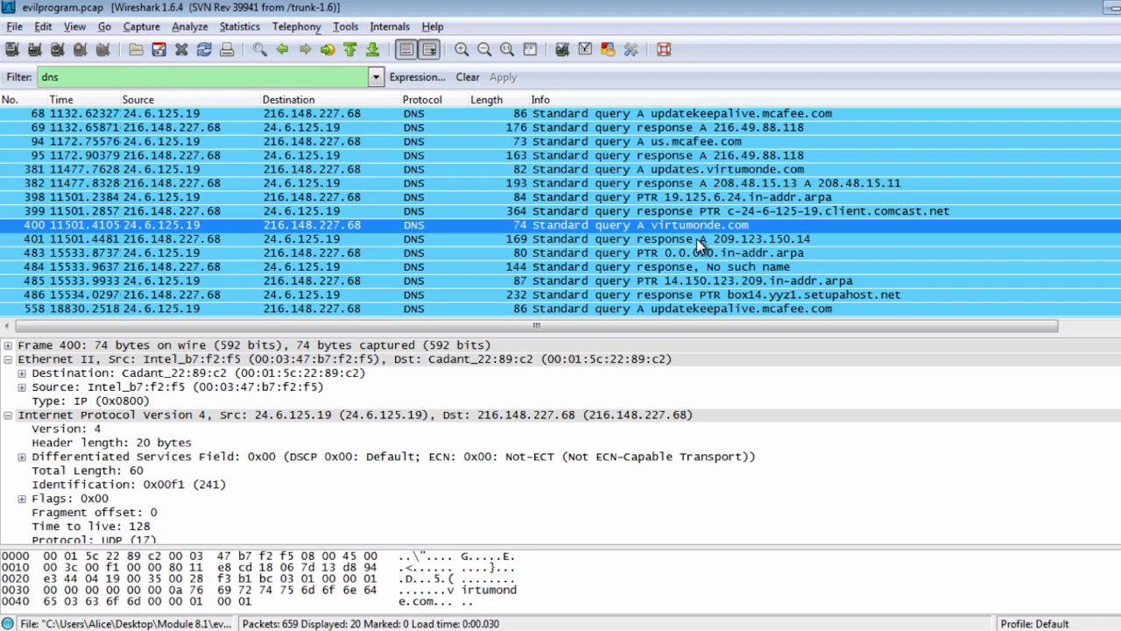
Collapse the Internet Protocol details of packet 400 and expand its Domain Name System query down to the virtumonde.com entry
click(8, 416)
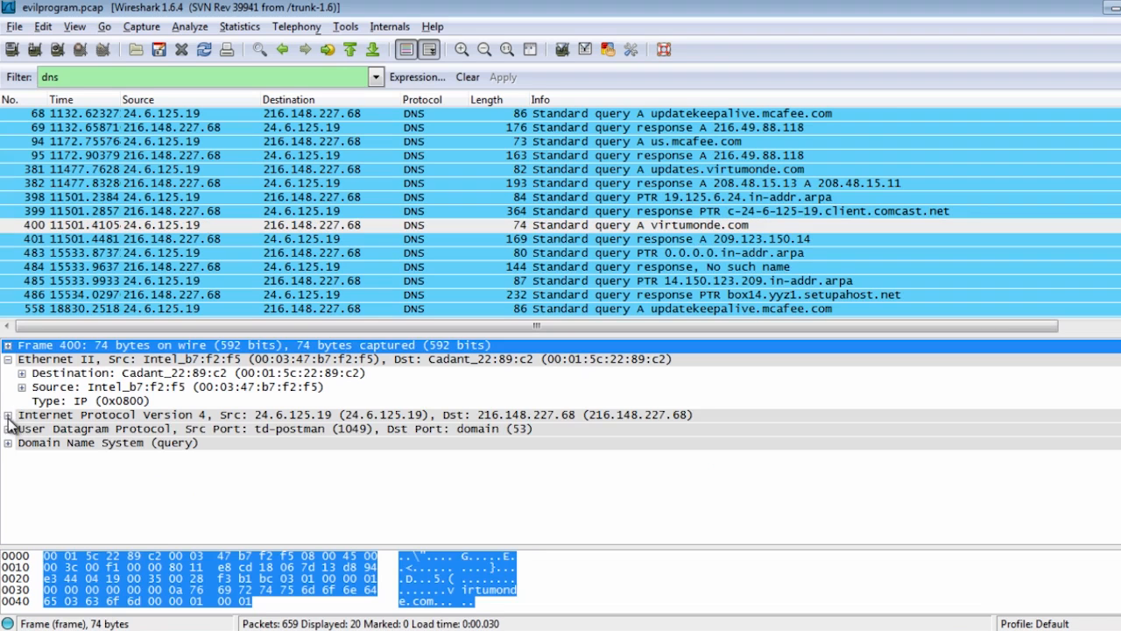
click(744, 227)
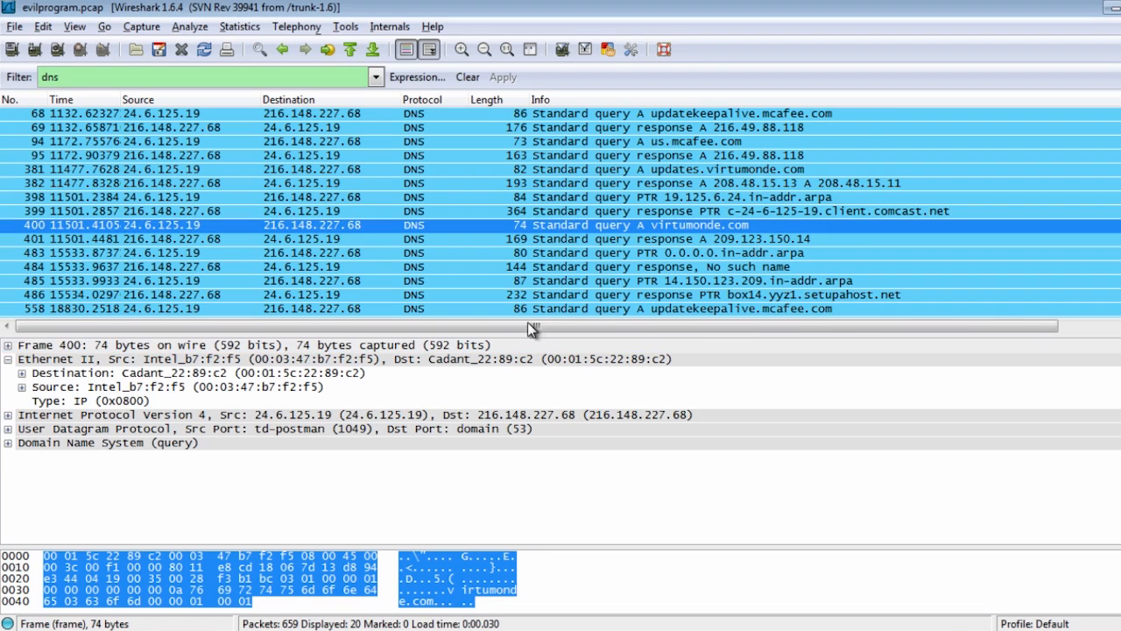
click(81, 445)
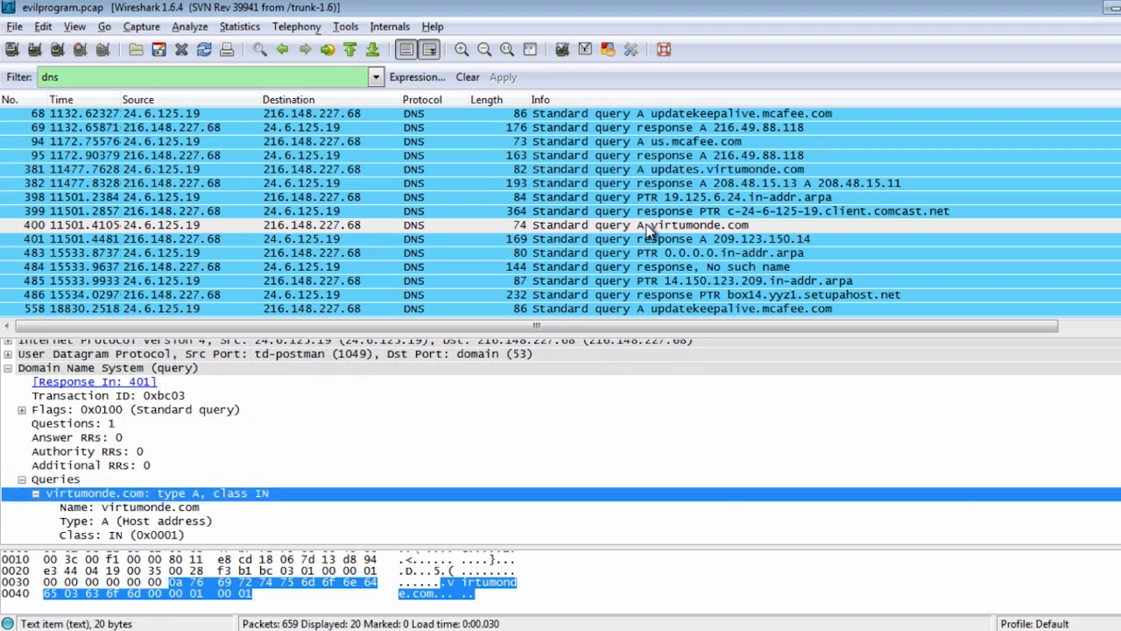
click(648, 229)
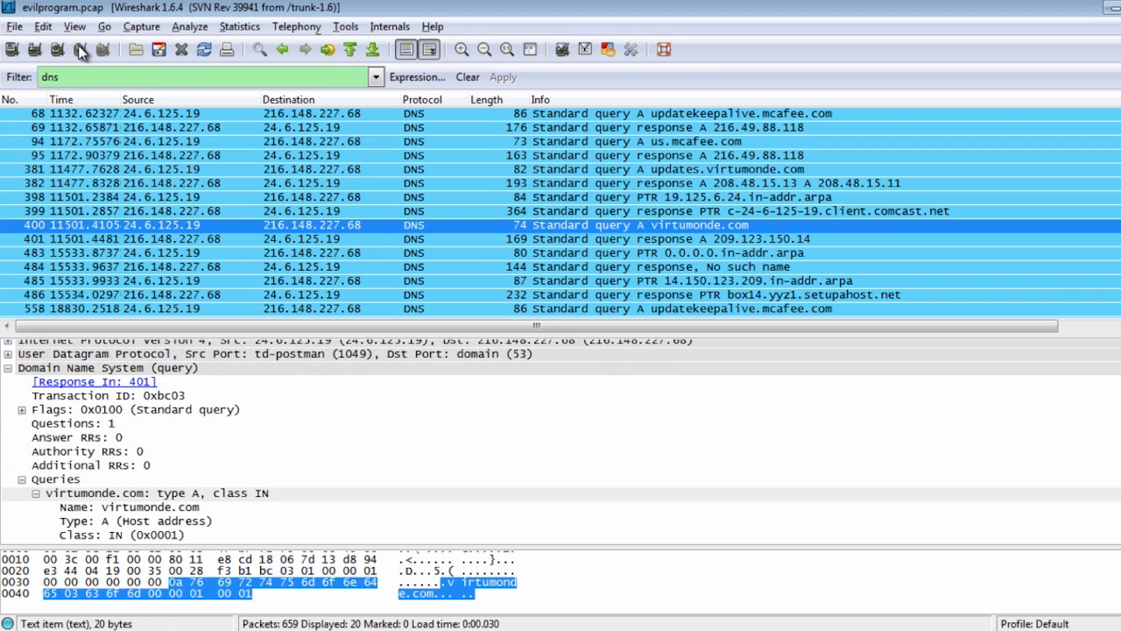
Compare the virtumonde.com query with its response in packet 401 and the neighbouring DNS packets
double_click(75, 76)
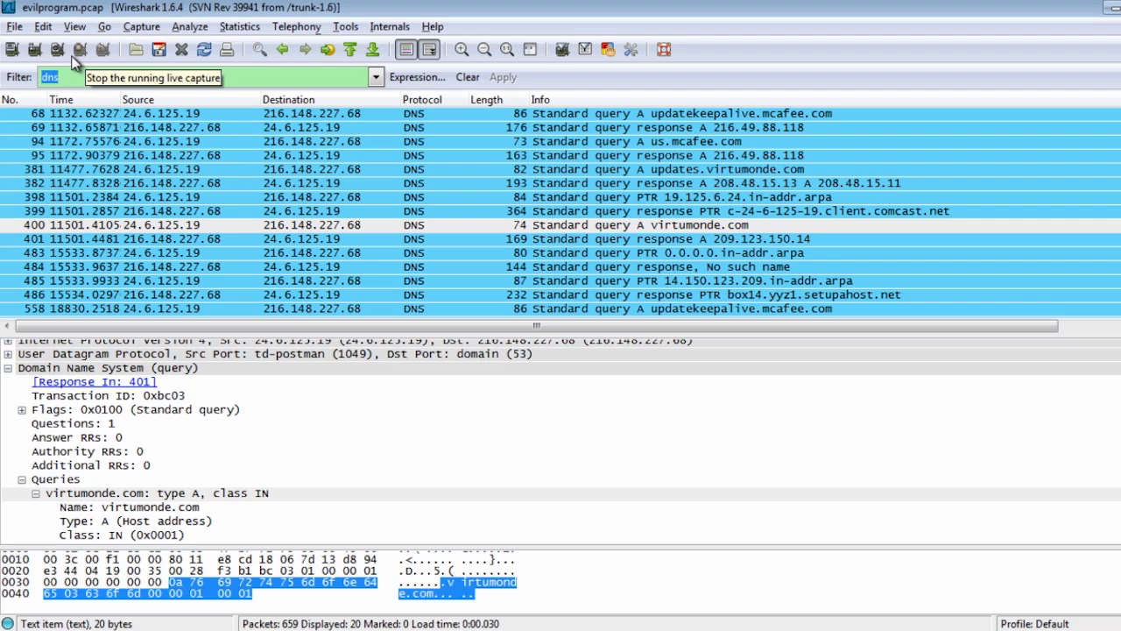
click(713, 227)
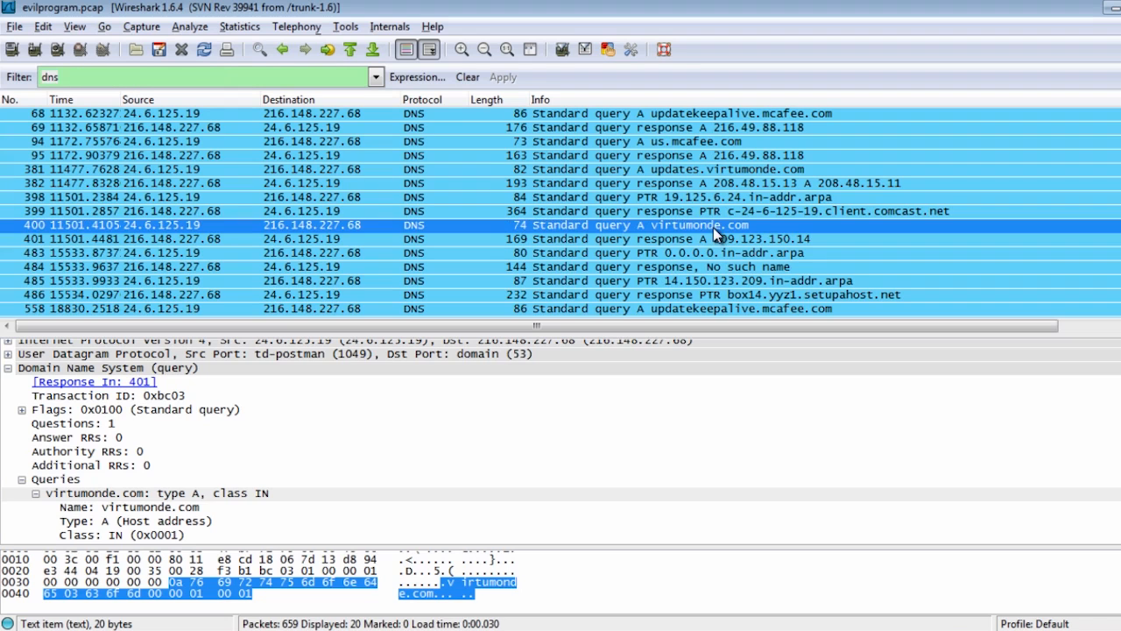
click(708, 238)
click(704, 265)
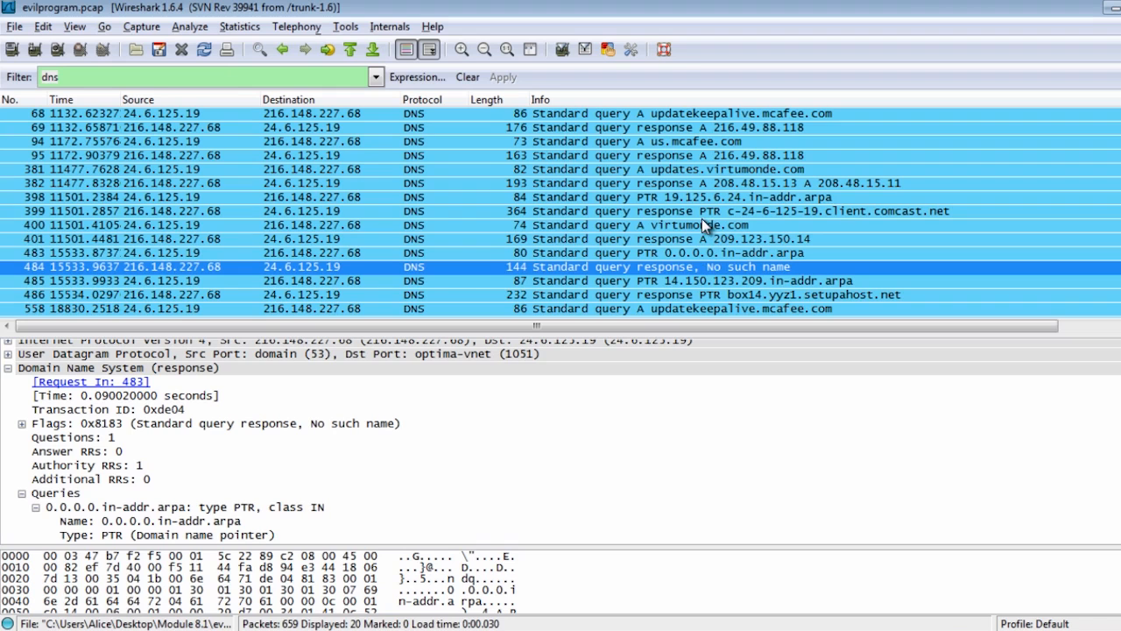
click(702, 218)
click(708, 225)
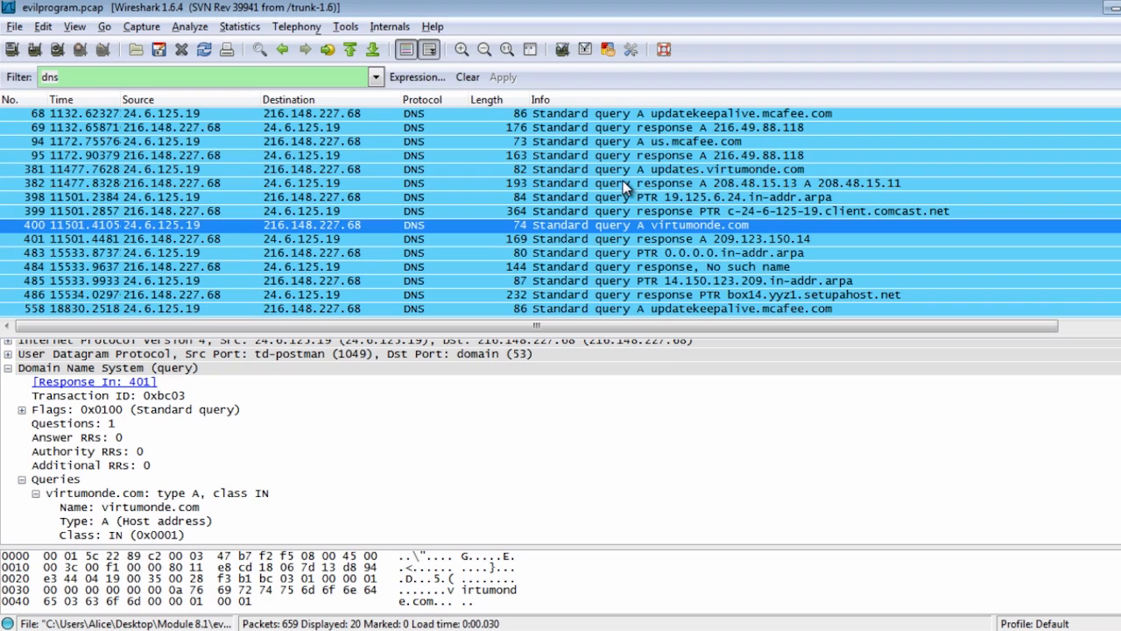
Select the whole dns display filter text
double_click(78, 76)
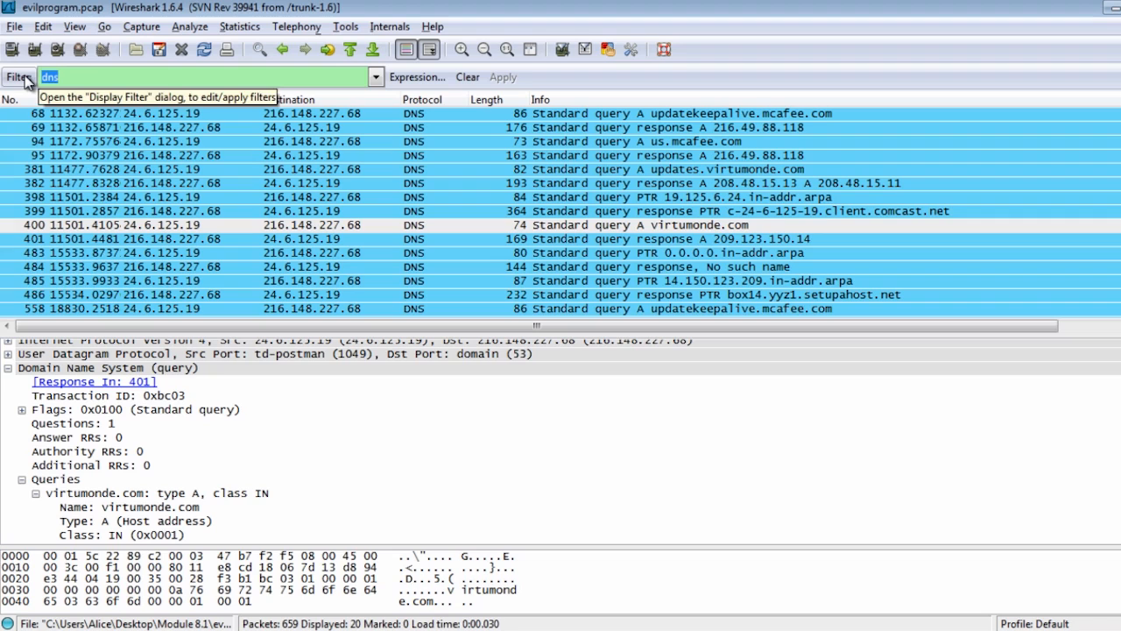